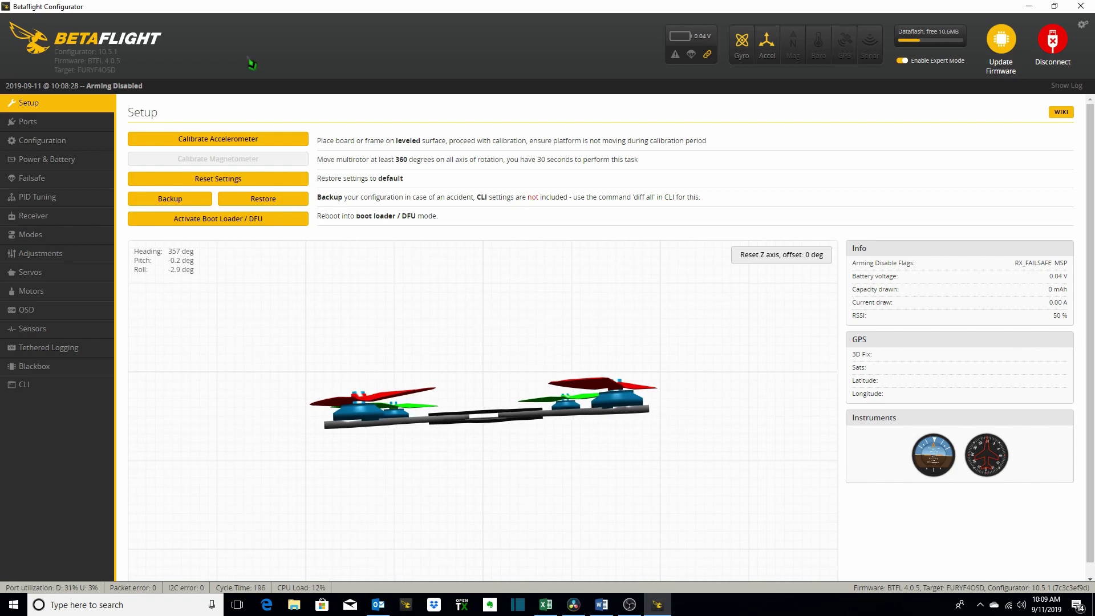
Open the command-line interface, run the help command, and view the list of available commands from its start
click(29, 387)
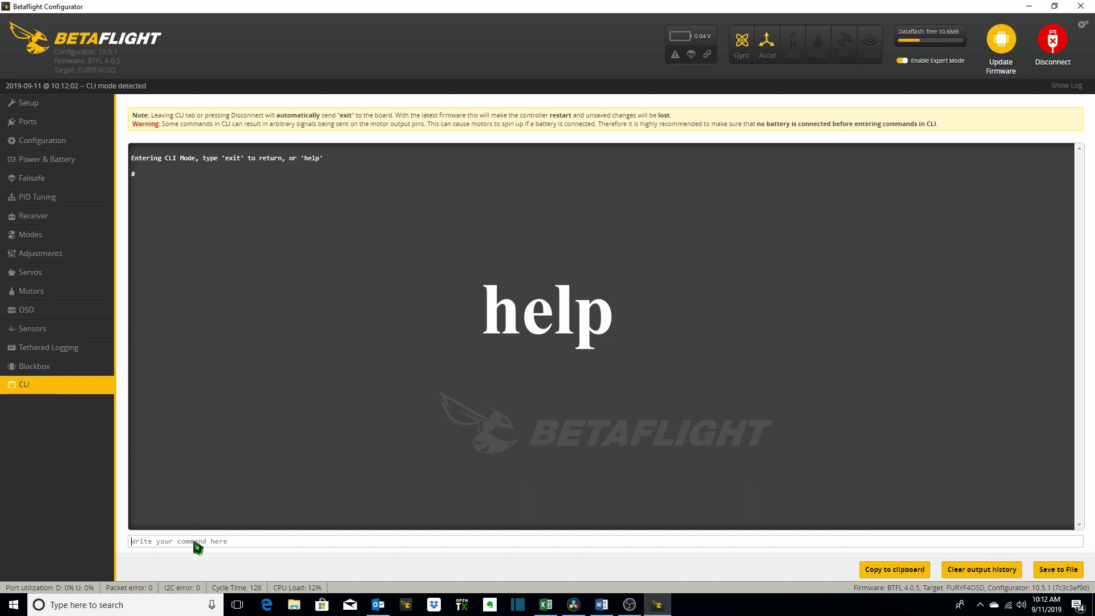
text(help)
key(Return)
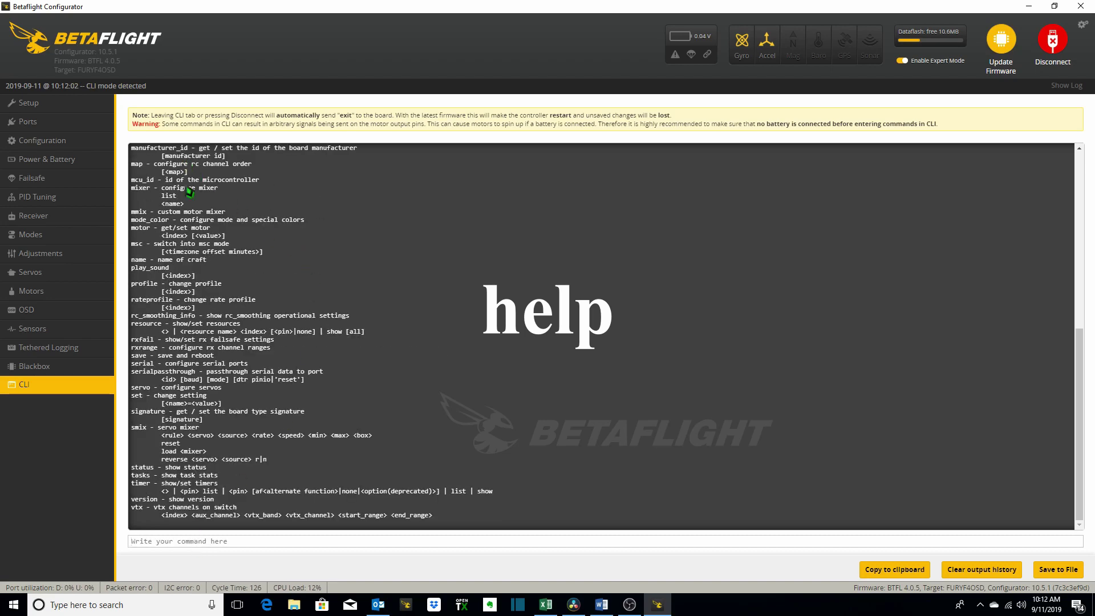
scroll(177, 191, up, 6)
scroll(170, 191, up, 1)
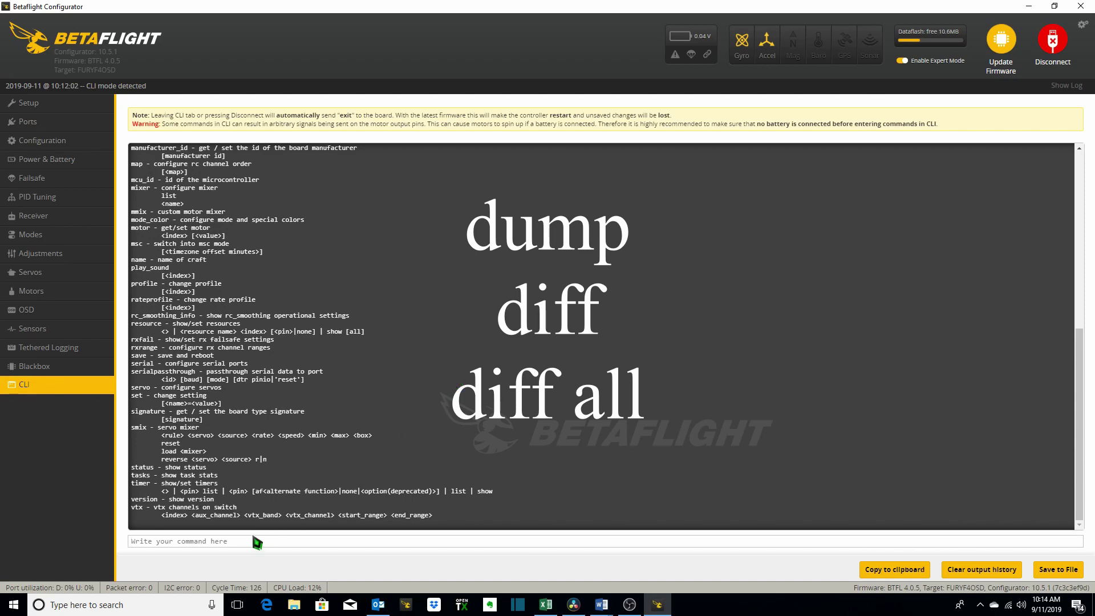
Run the dump command in the CLI and find where its output begins
text(dump)
key(Return)
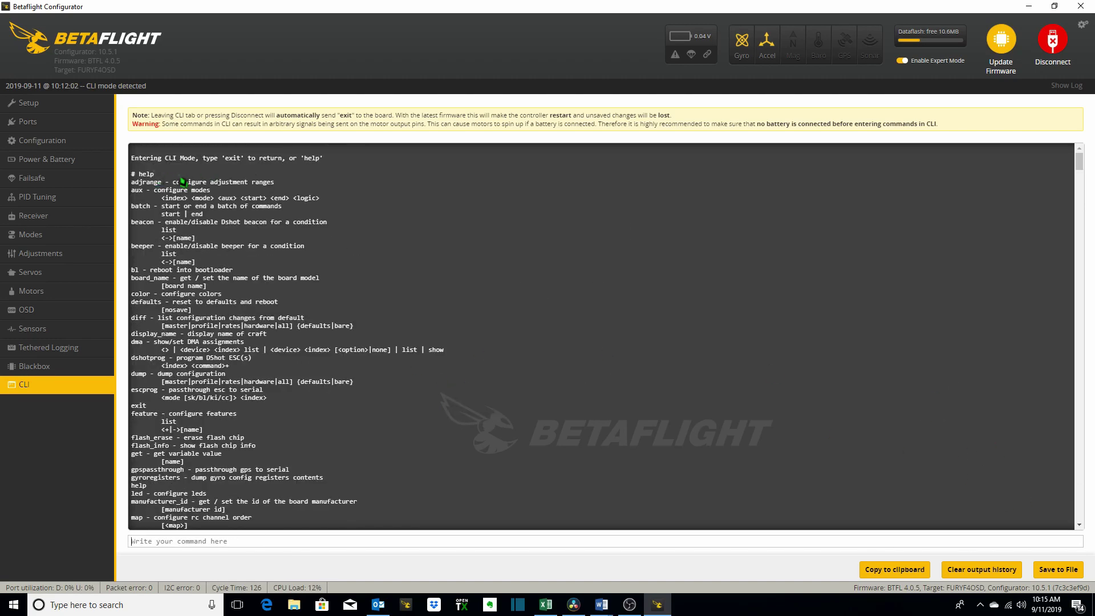
scroll(162, 204, down, 10)
drag(155, 201, 131, 201)
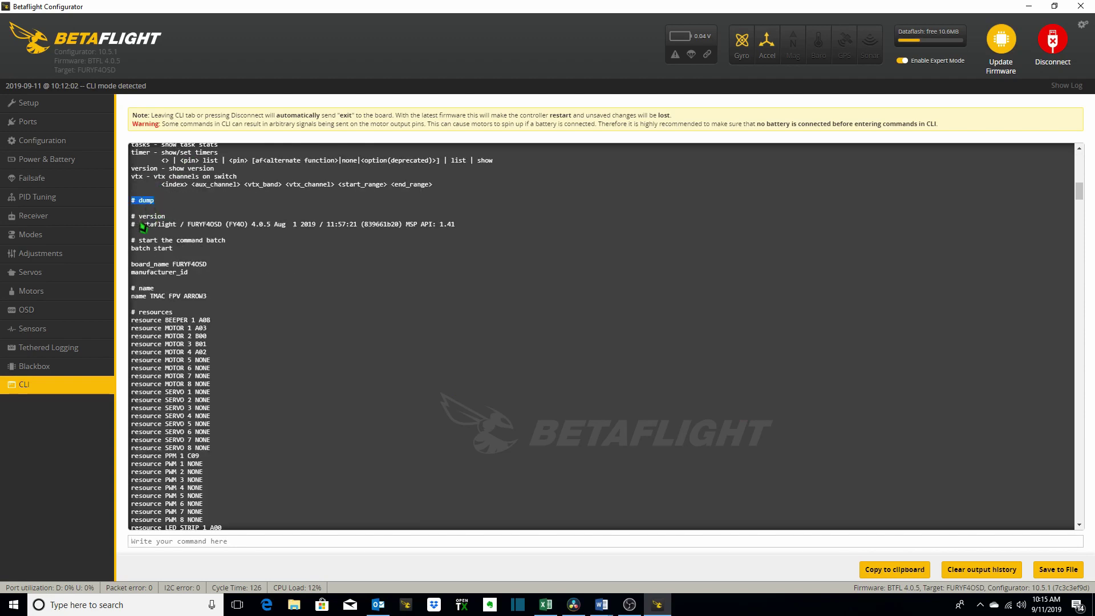
Copy the dump output from the "# version" line through the final "batch end" line
drag(133, 216, 179, 242)
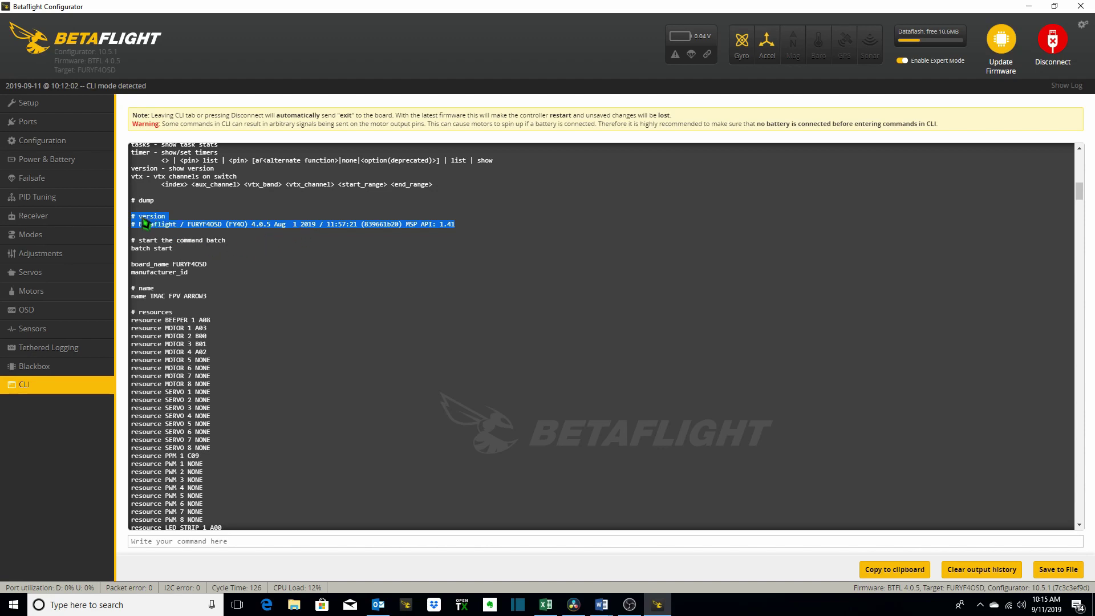
drag(133, 216, 173, 529)
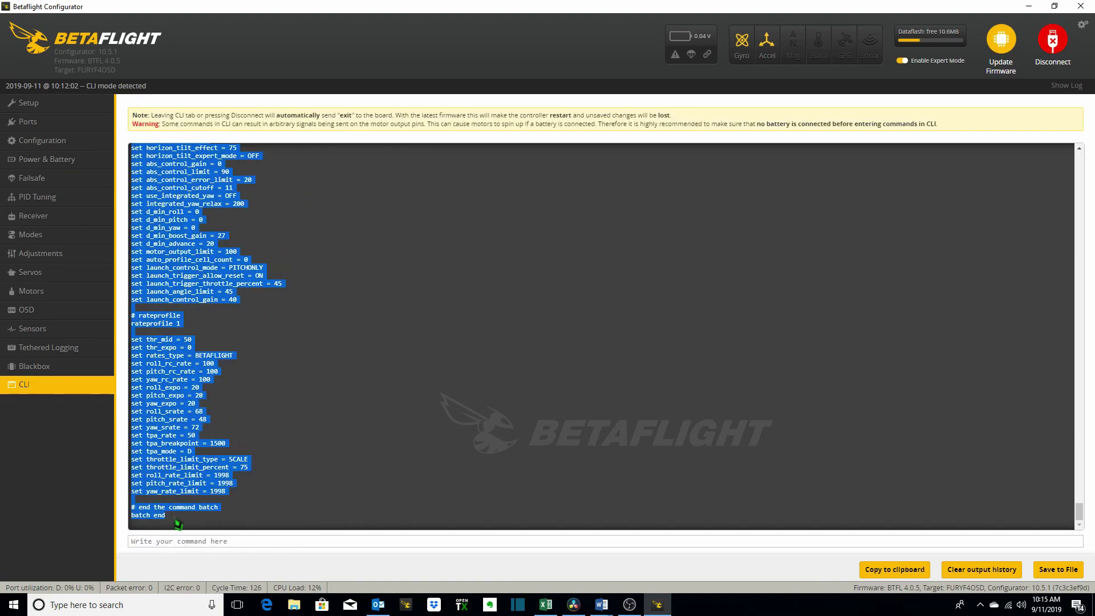
right_click(172, 454)
click(199, 461)
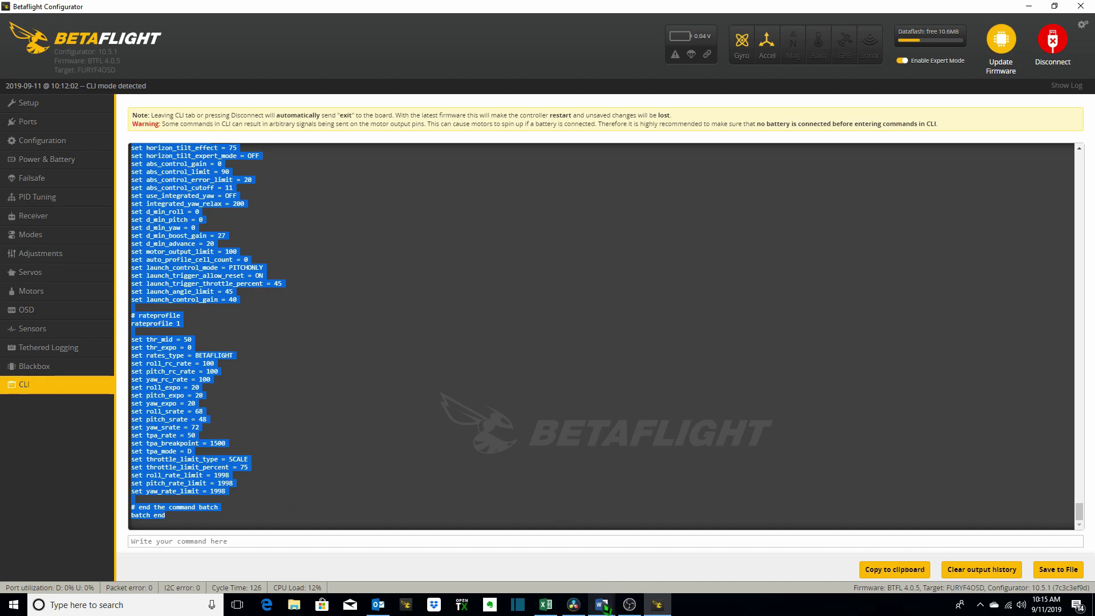
Switch to the blank Word document, paste the copied dump, and set its font color to Automatic
mouse_move(604, 608)
click(654, 556)
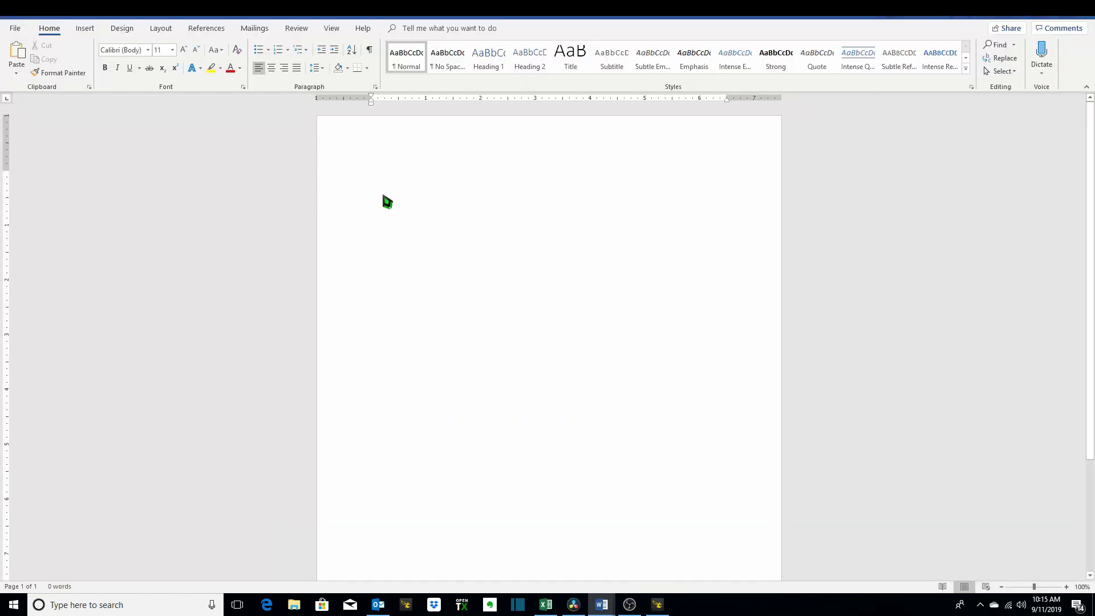
right_click(374, 179)
click(398, 235)
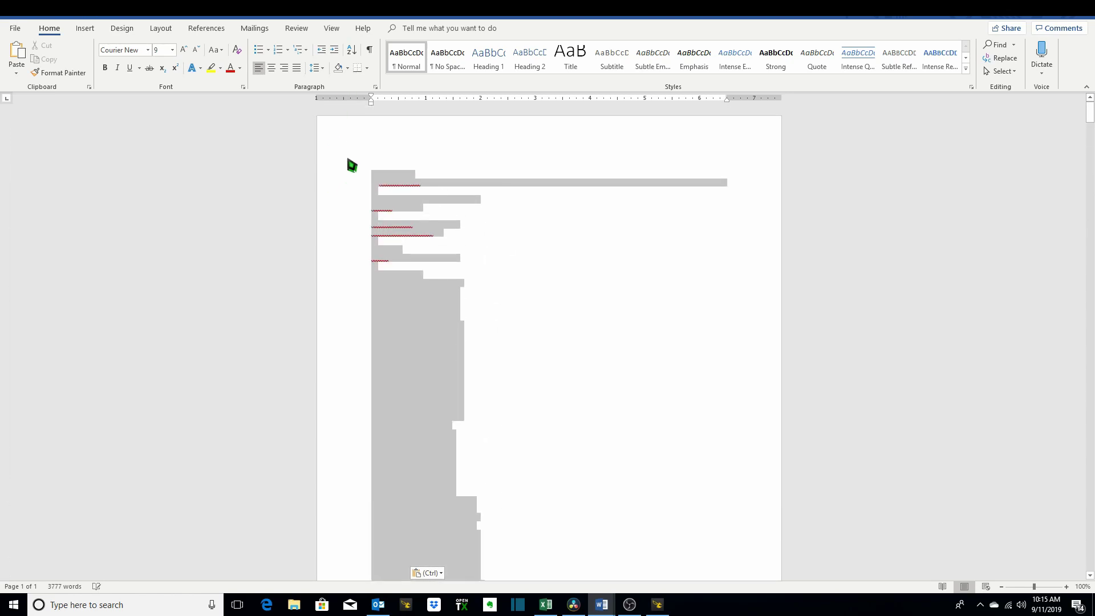
click(240, 68)
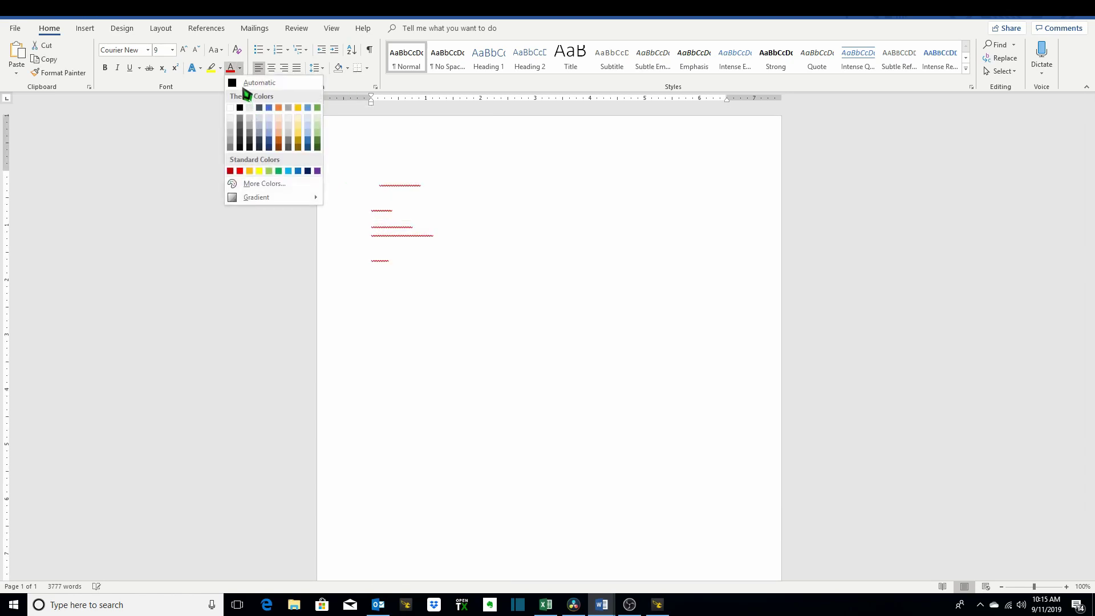
click(251, 83)
Look through the pasted dump's sections, such as timer, feature, color, aux, adjrange and rxfail, and return to the document's beginning
scroll(439, 229, down, 15)
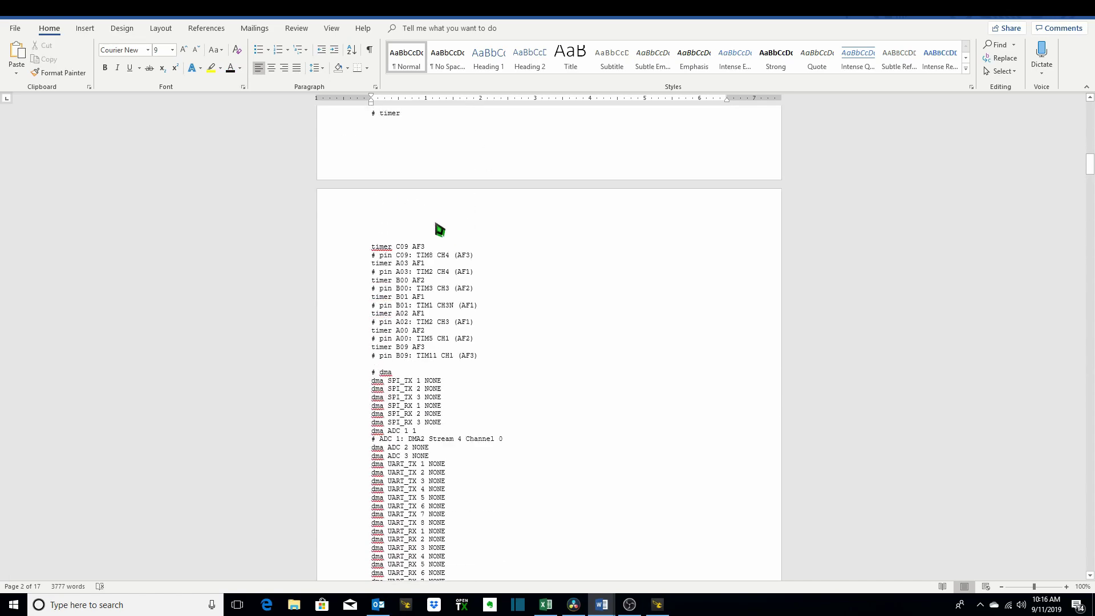
scroll(442, 234, down, 20)
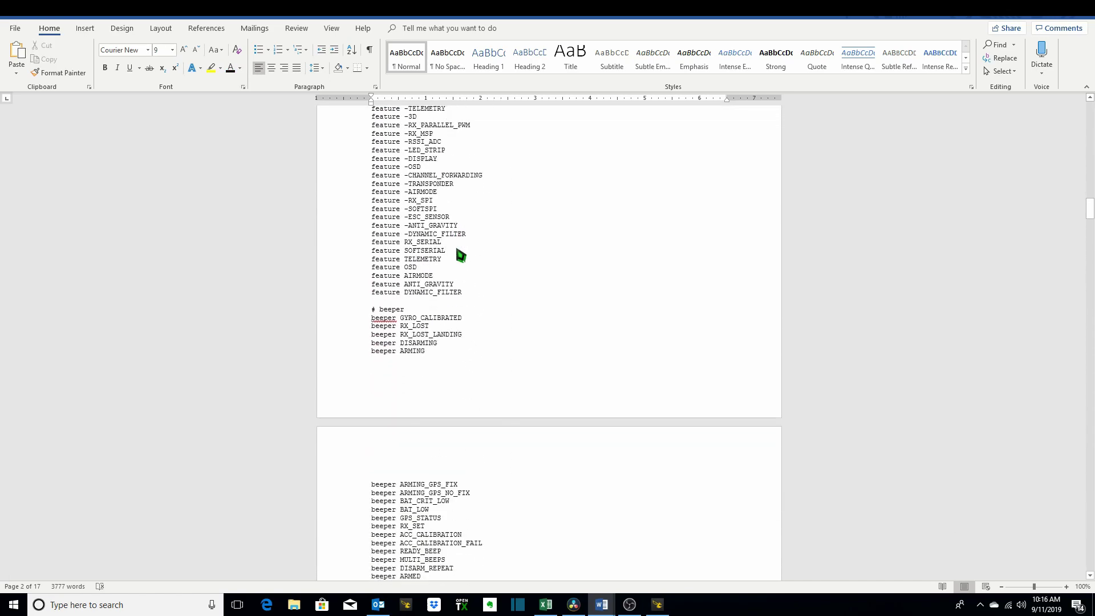
scroll(458, 251, down, 20)
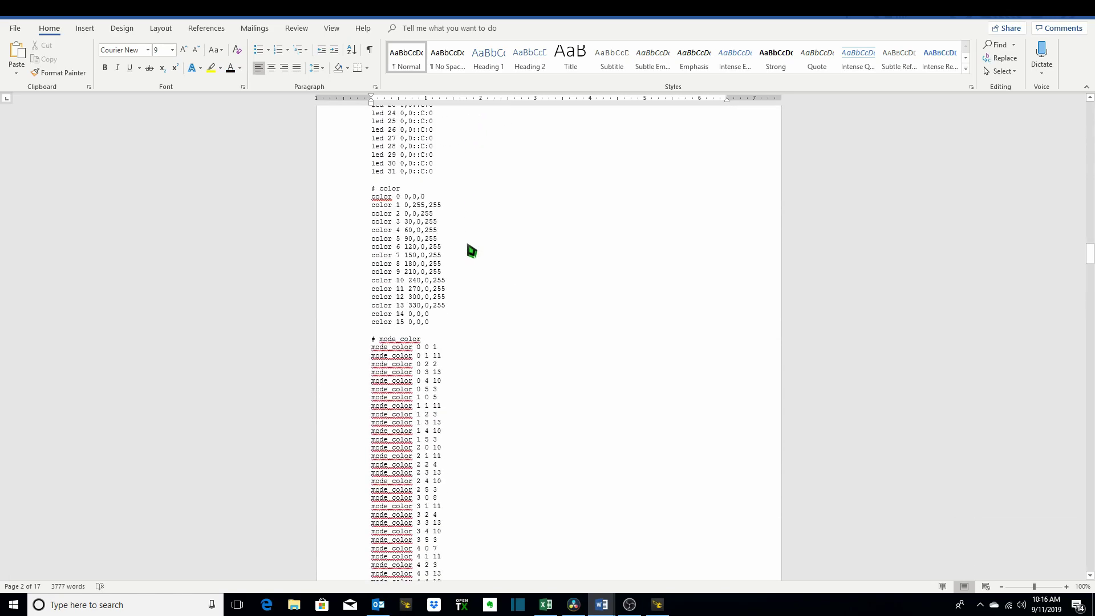
scroll(469, 246, down, 20)
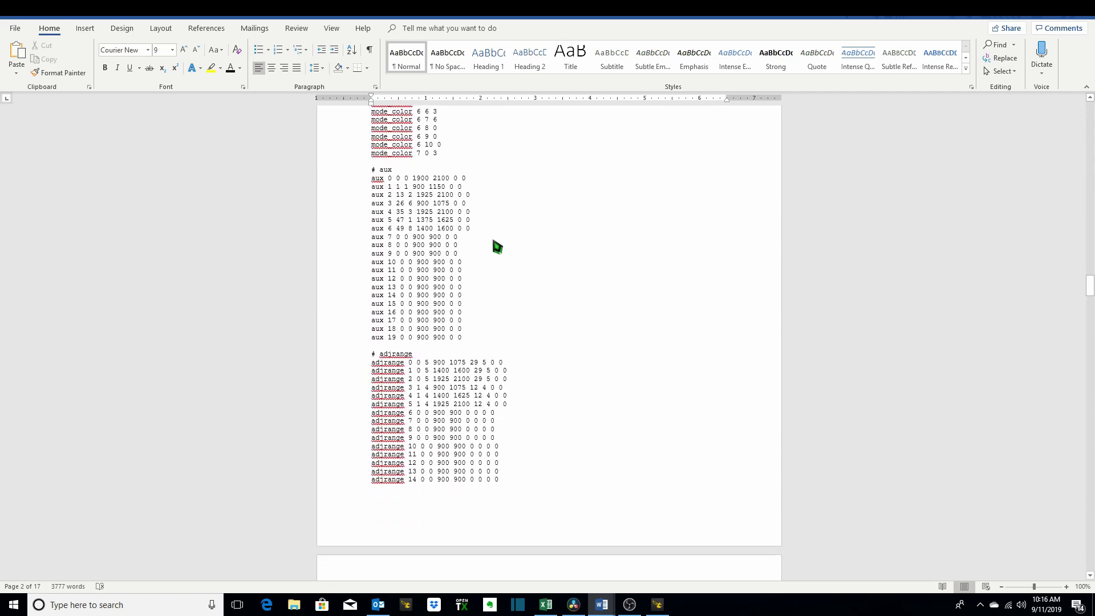
scroll(500, 247, down, 15)
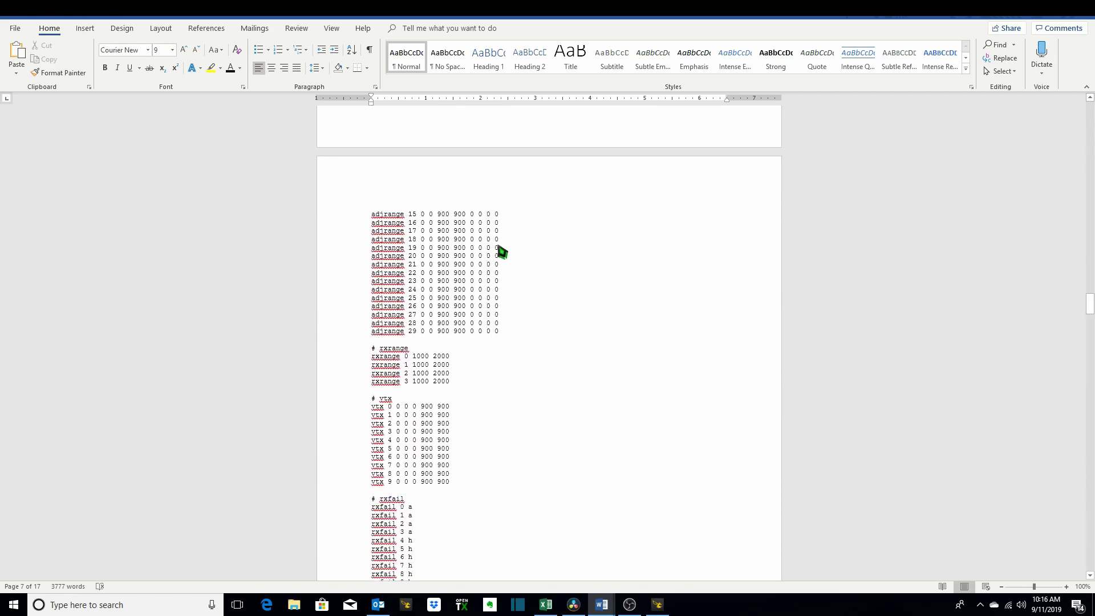
scroll(502, 251, down, 1)
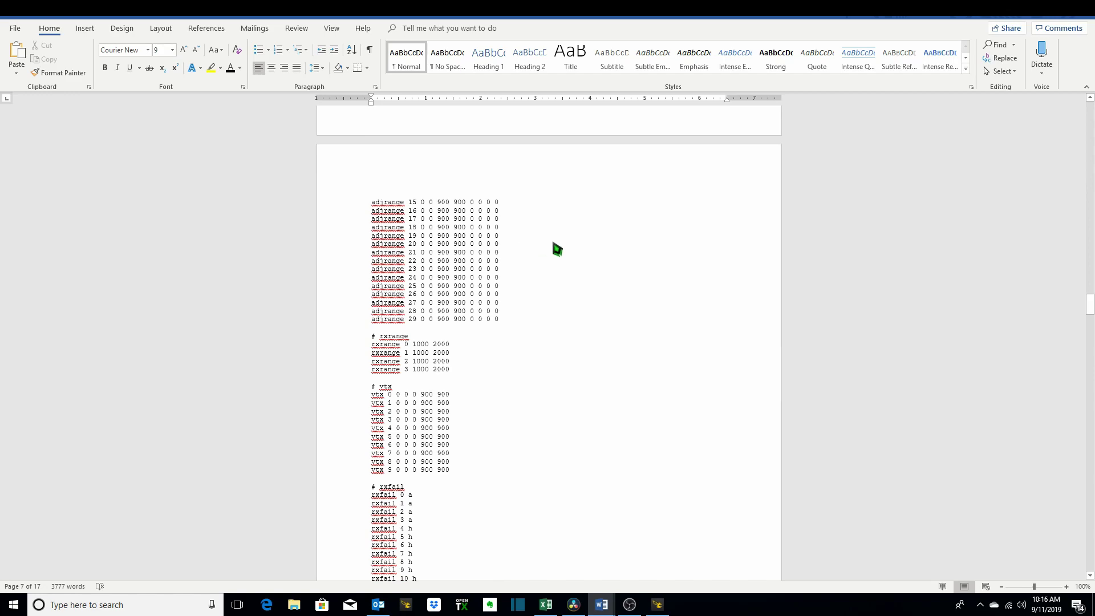
scroll(496, 281, up, 10)
drag(1088, 293, 1086, 106)
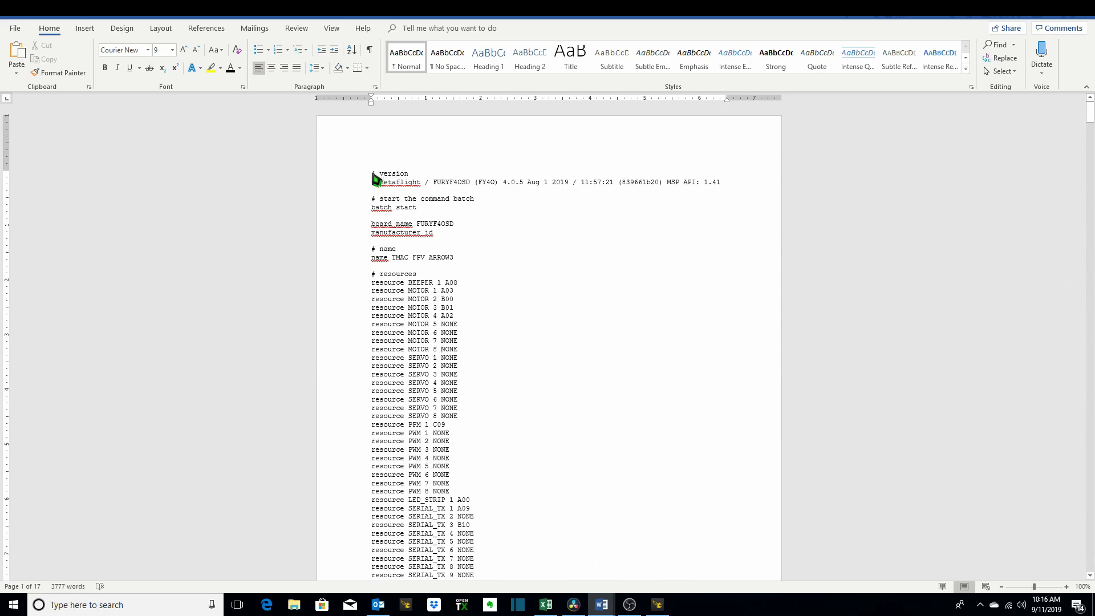
Copy the entire dump text from the Word document, from "# version" through "batch end"
drag(373, 174, 464, 337)
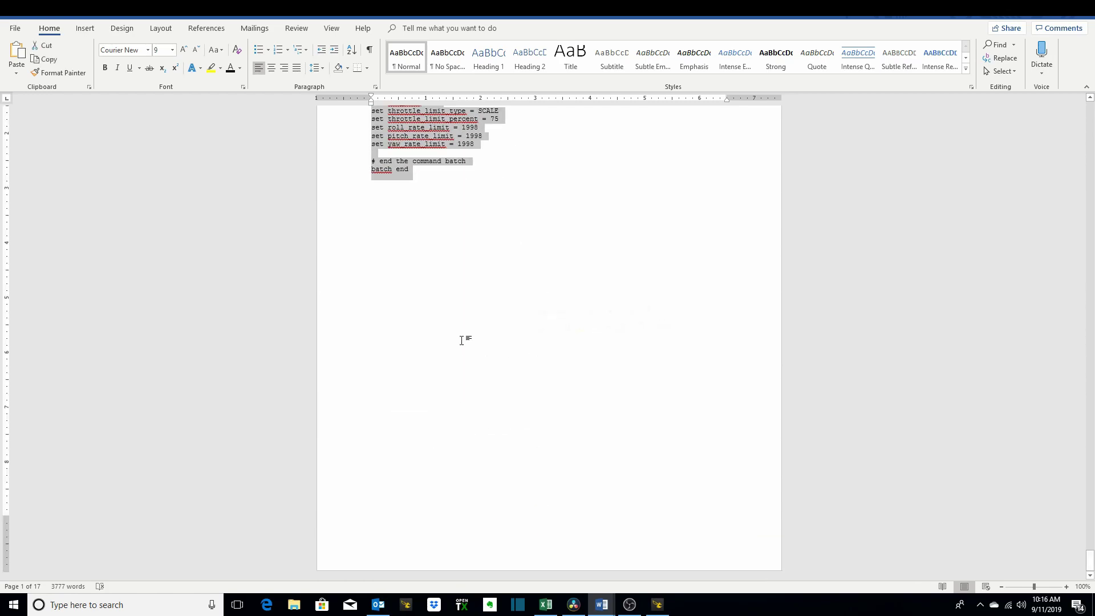
right_click(441, 136)
click(467, 146)
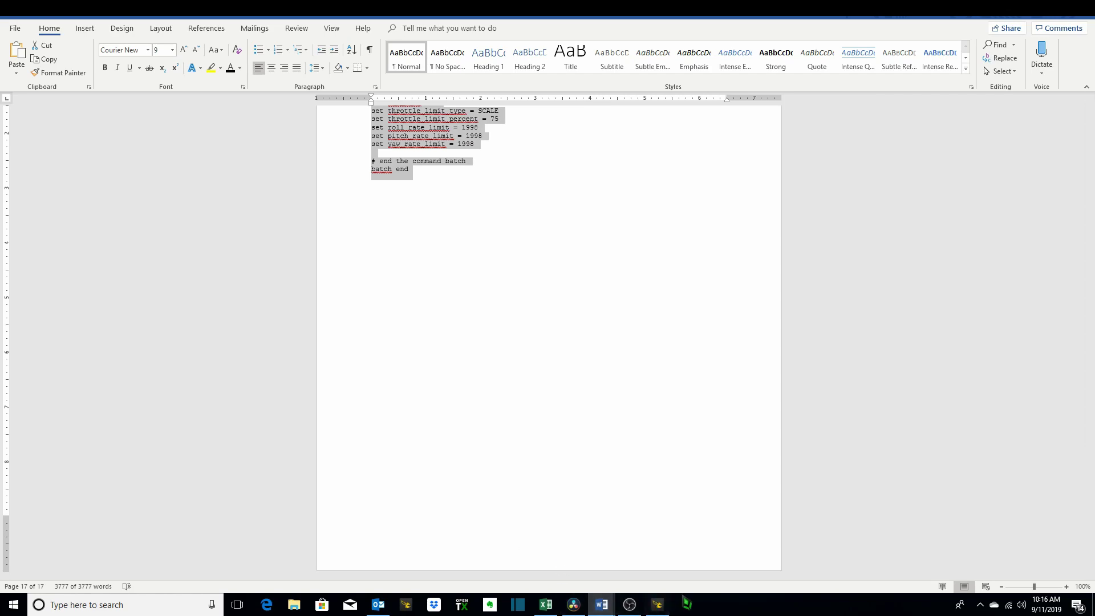
Switch back to Betaflight Configurator, paste the copied dump into the CLI command line, and run it
click(657, 604)
click(152, 539)
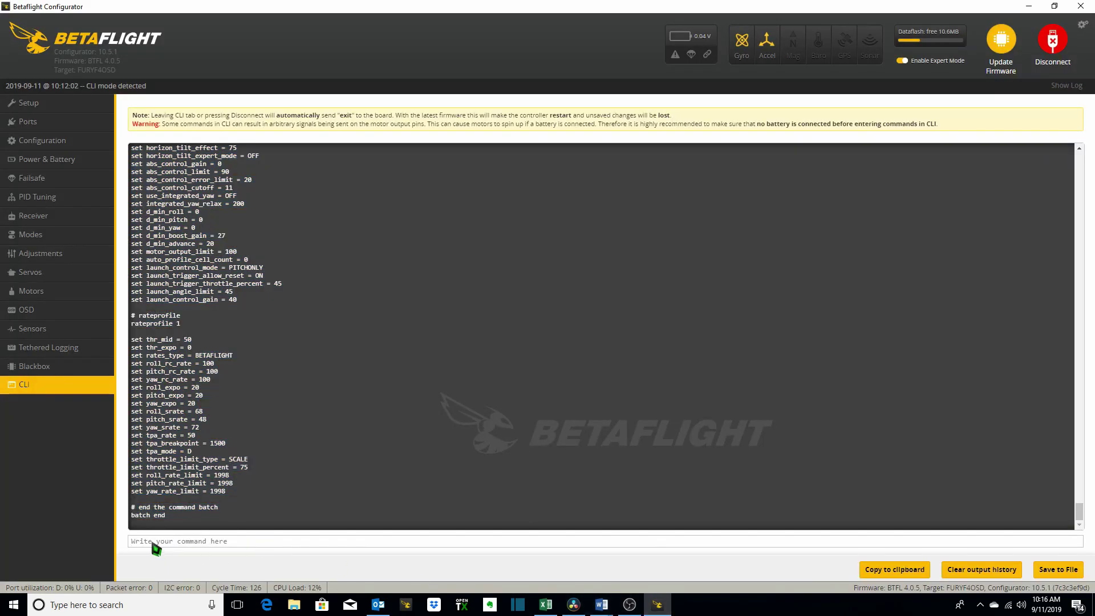
right_click(153, 542)
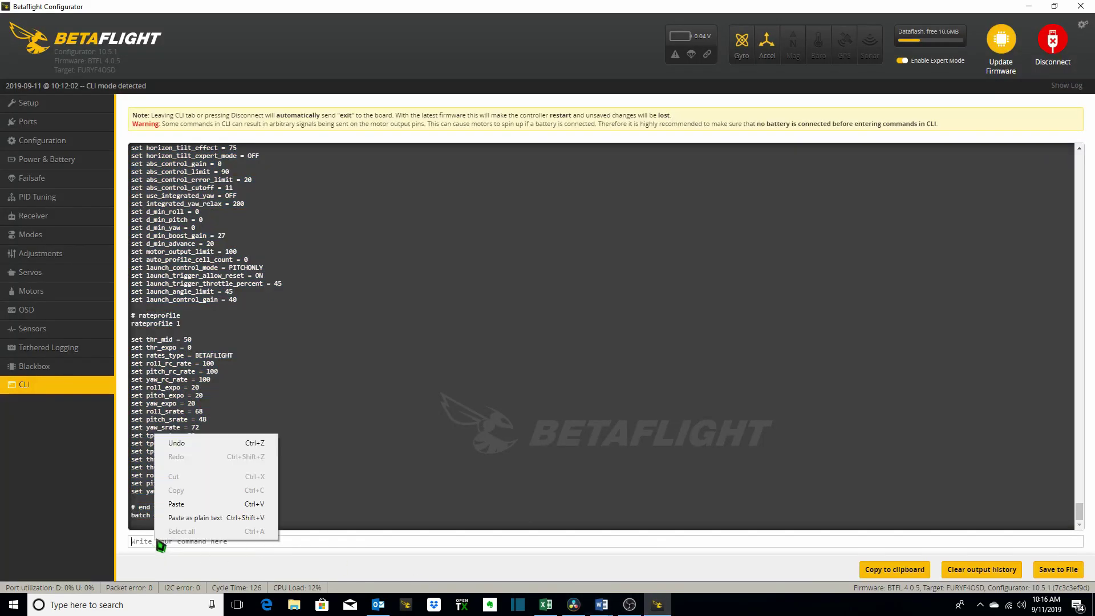
click(177, 504)
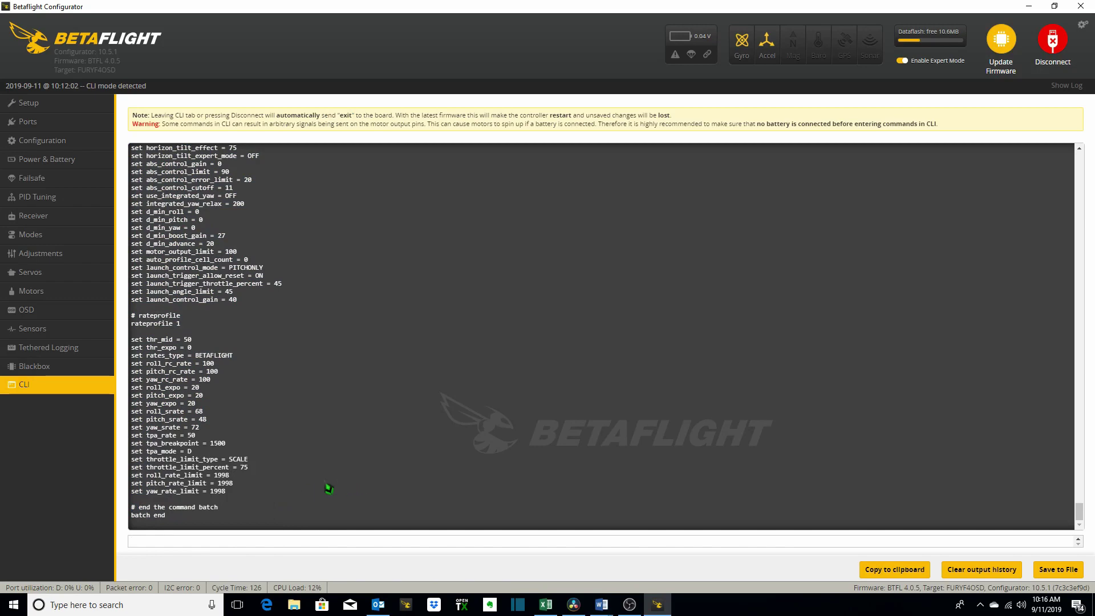
key(Return)
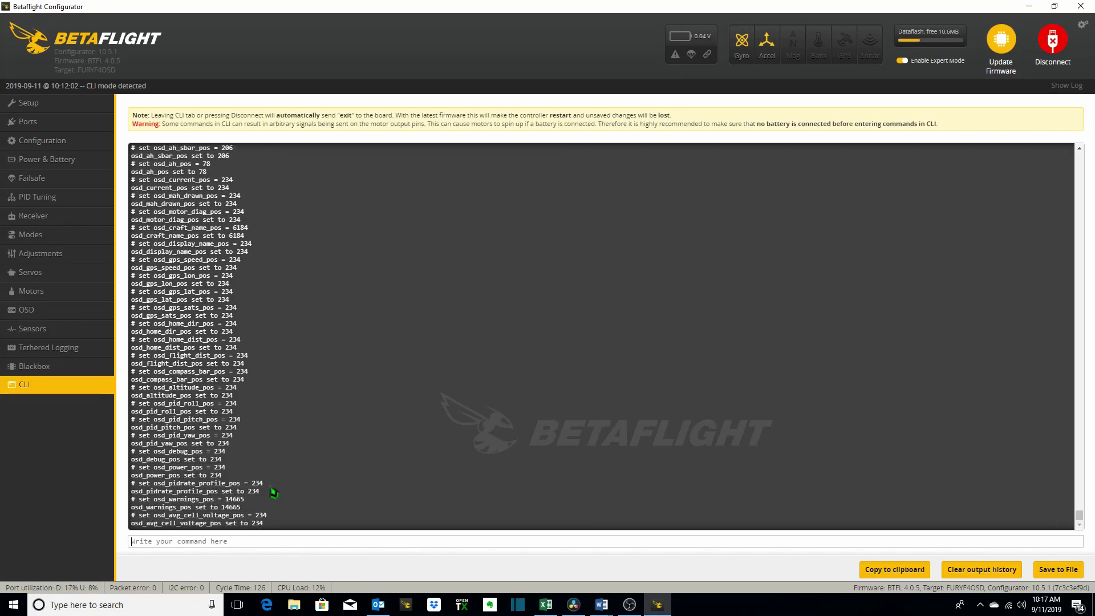
Run the save command in the CLI to store the restored settings
text(set)
key(BackSpace)
key(BackSpace)
key(BackSpace)
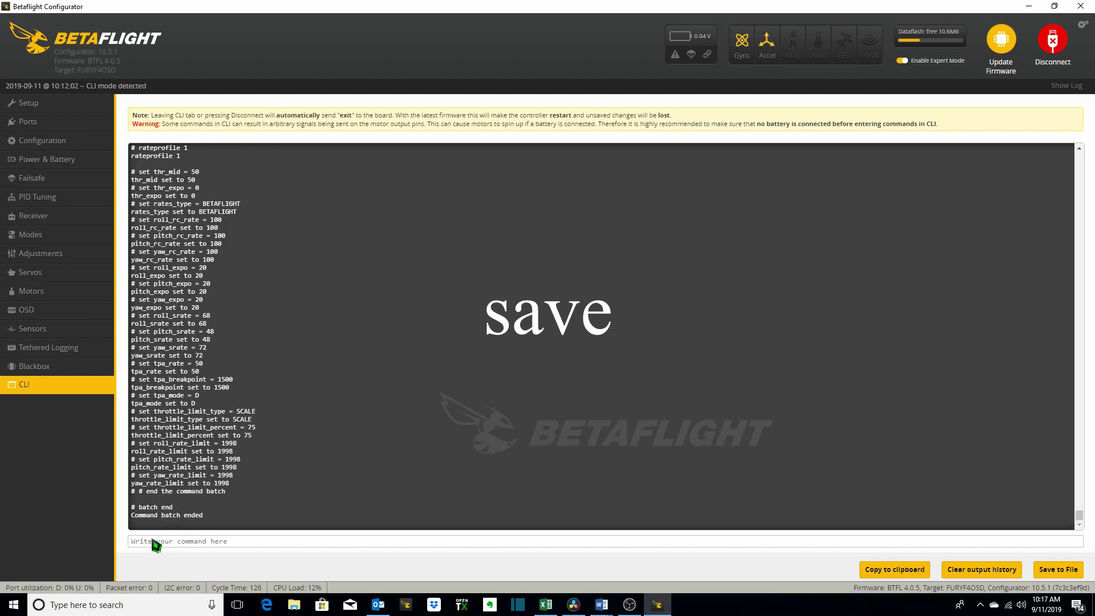
text(save)
key(Return)
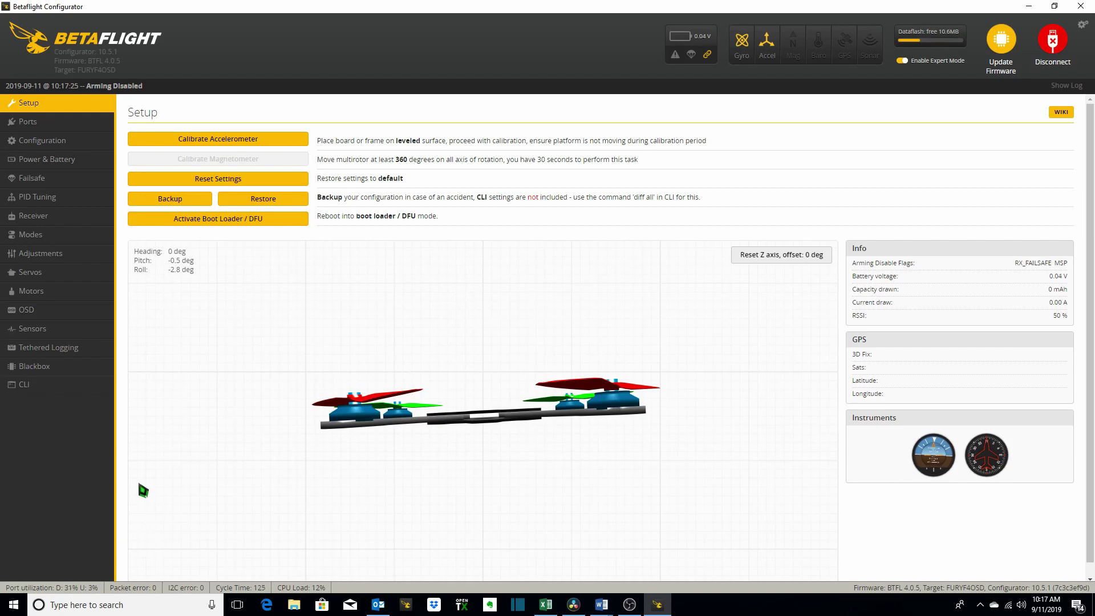
Reopen the CLI, run the diff command, and go to the start of its output
click(29, 384)
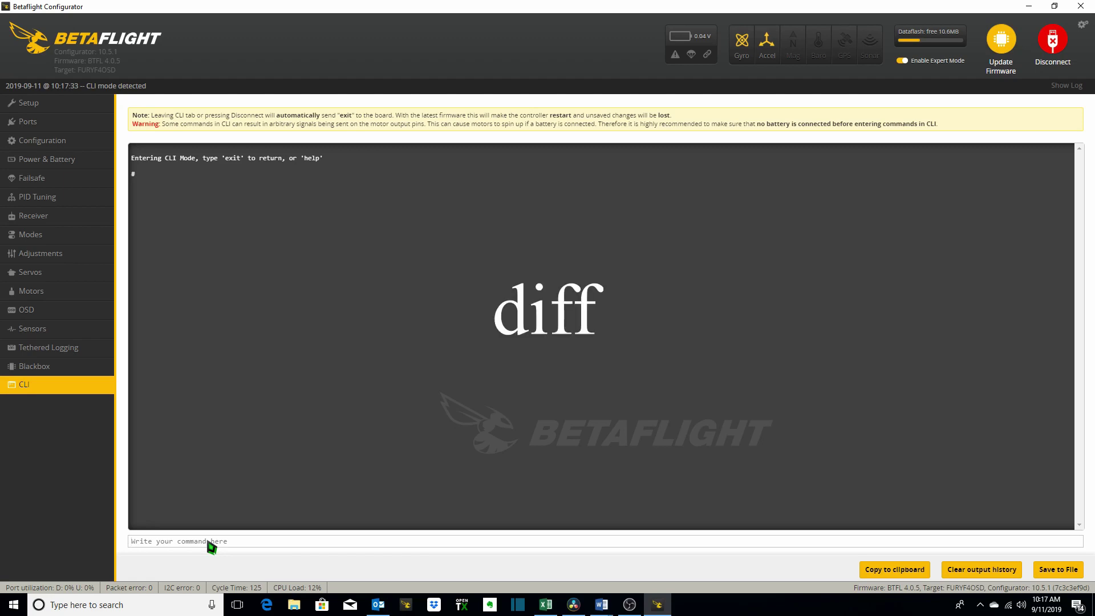
text(diff)
key(Return)
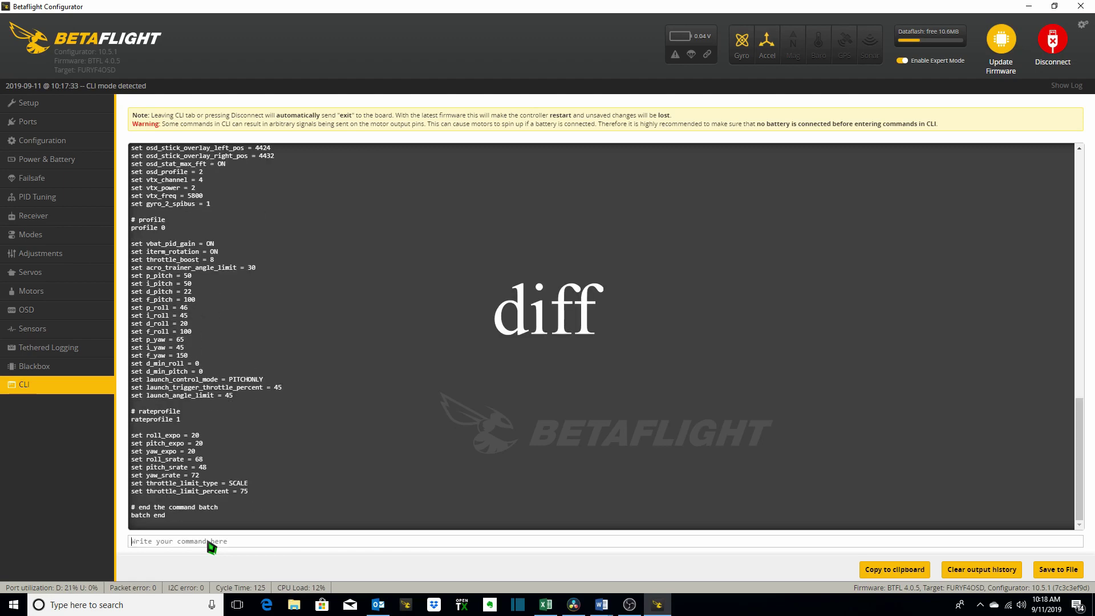
scroll(234, 451, up, 10)
scroll(241, 434, up, 9)
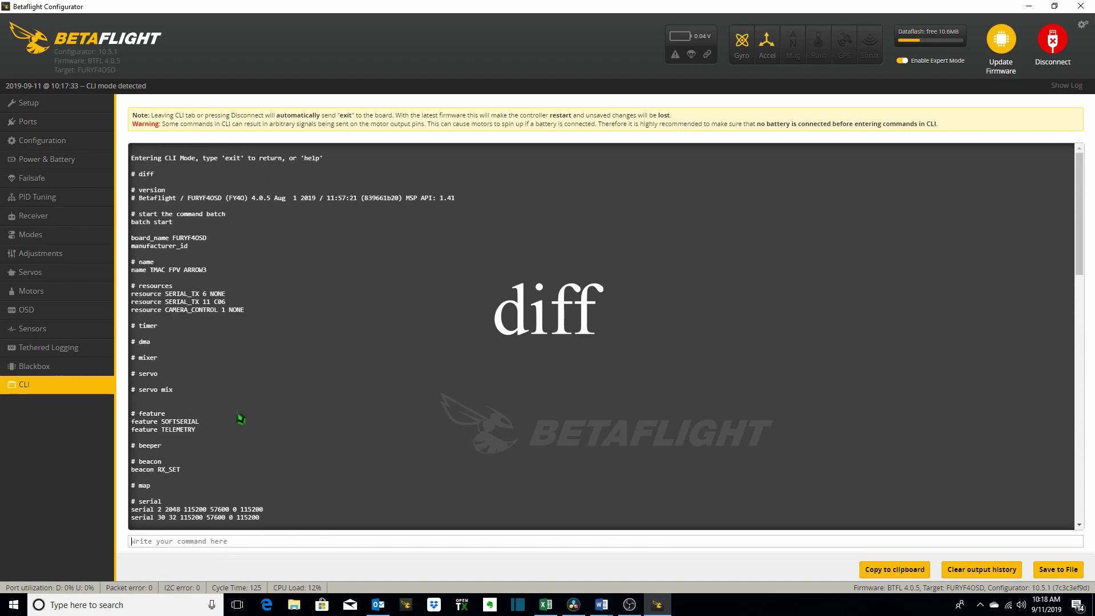
Examine the diff output from the "# diff" line through "batch end", highlighting the craft name line
drag(135, 179, 306, 518)
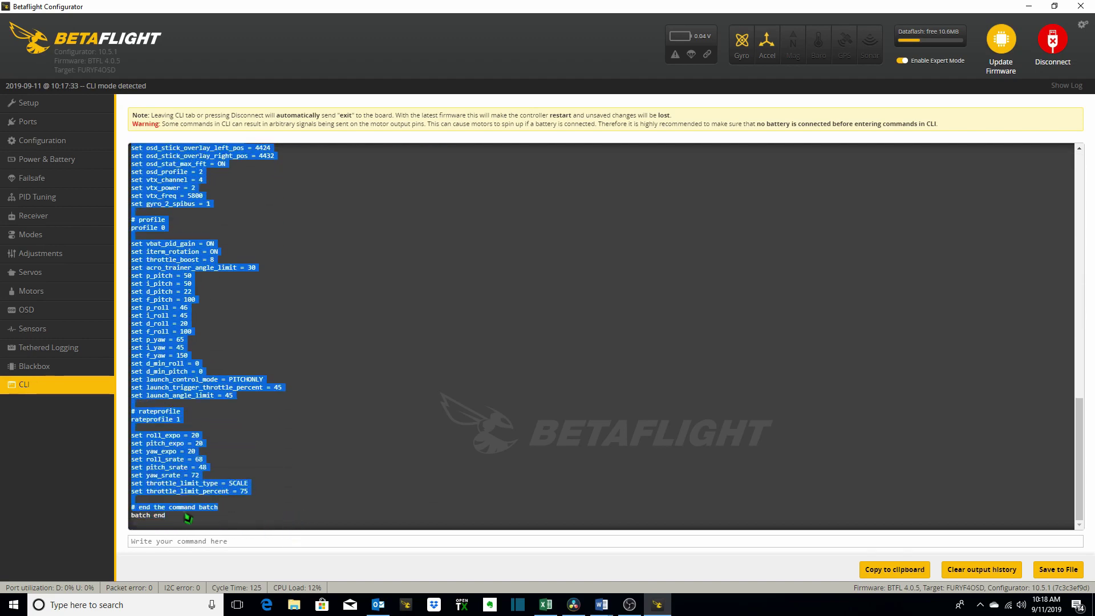
scroll(274, 313, up, 6)
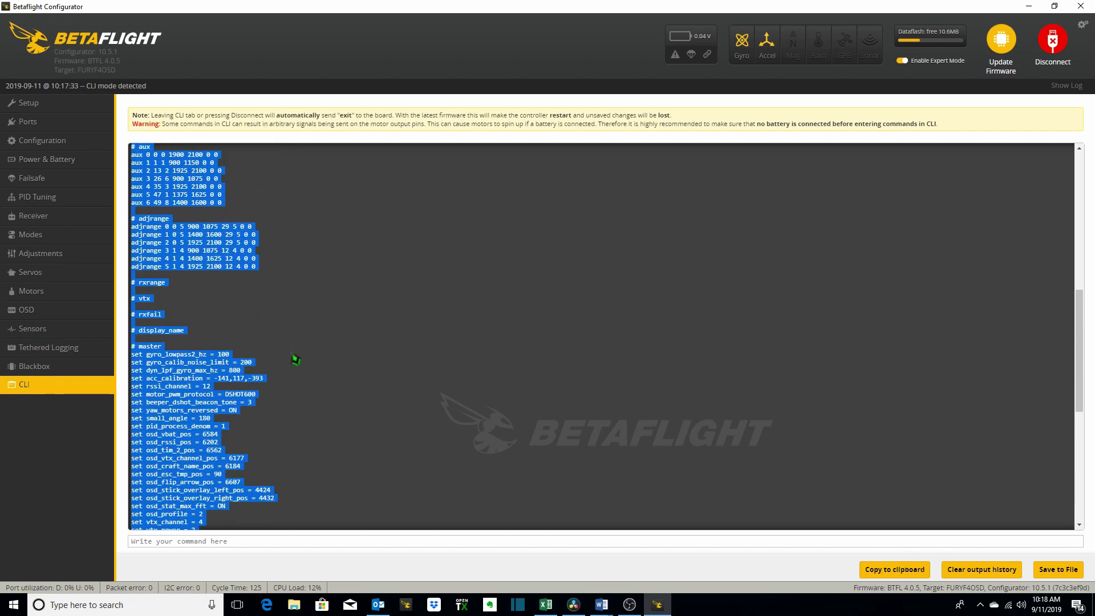
scroll(298, 360, up, 10)
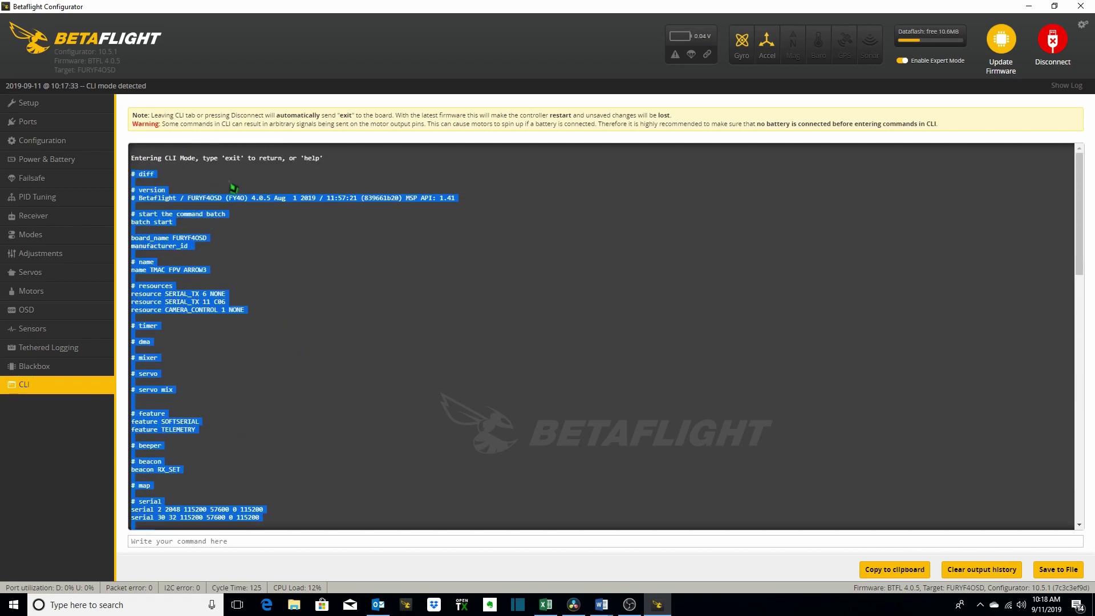
click(457, 366)
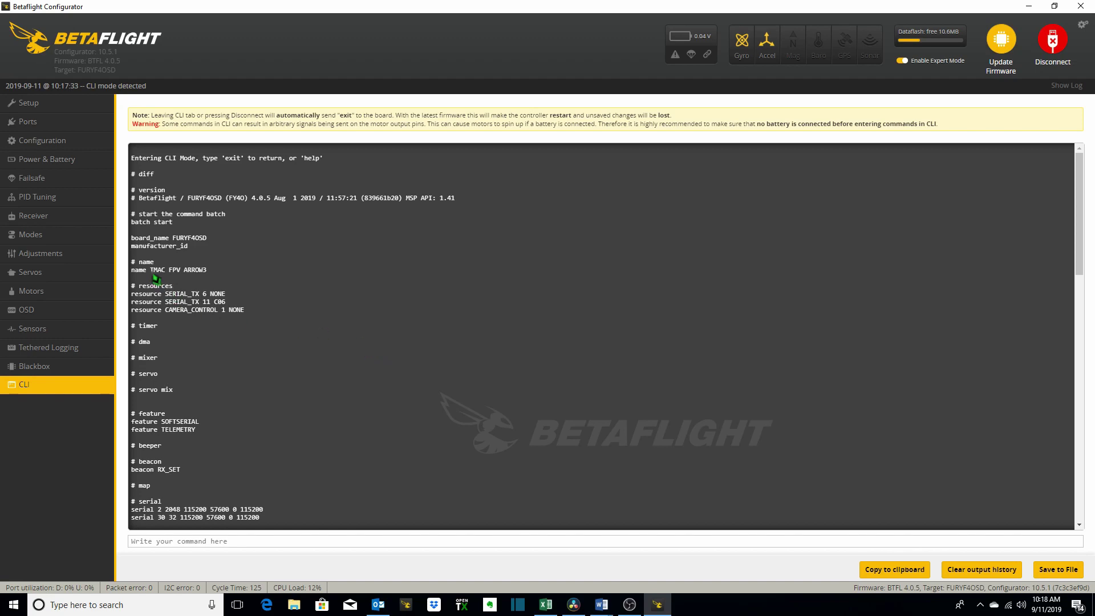
drag(212, 273, 133, 273)
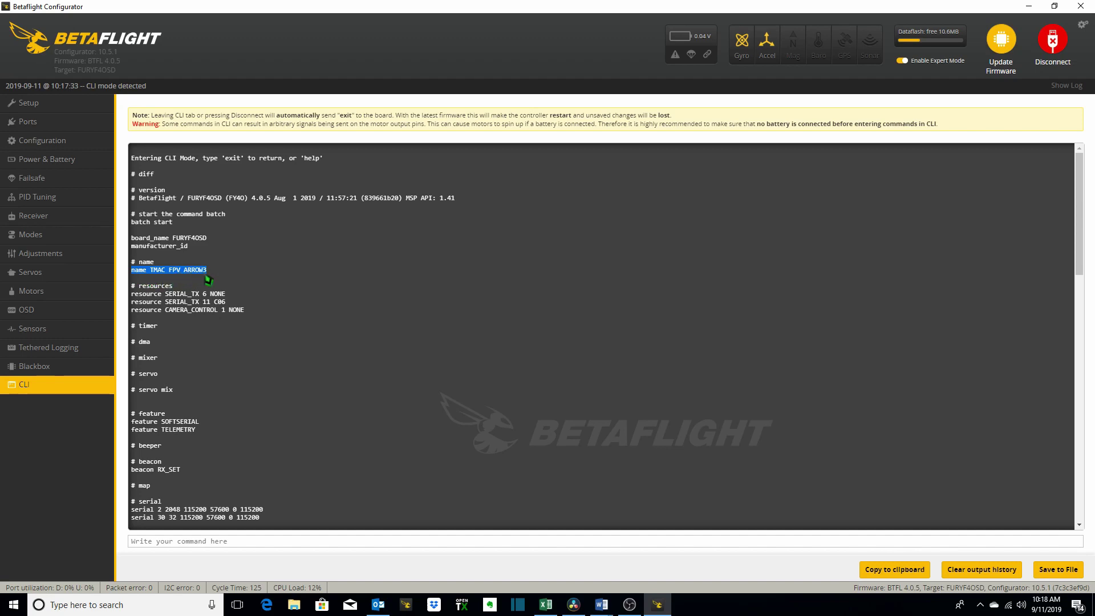
scroll(552, 377, down, 15)
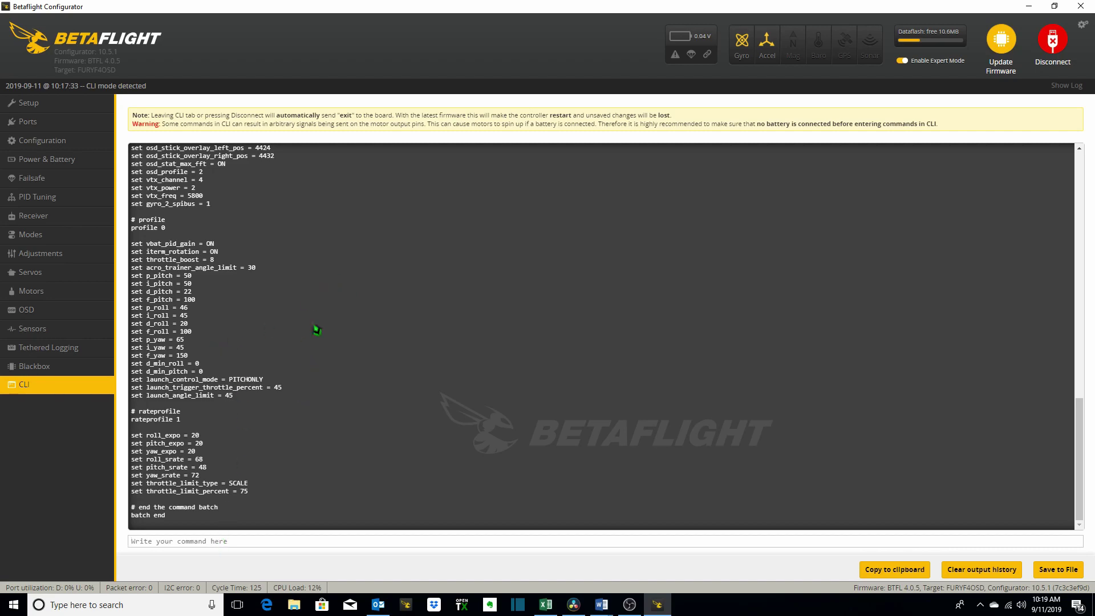
Highlight the diff output from the version section to "batch end", and then only its profile 0 and rateprofile 1 sections
scroll(354, 336, up, 20)
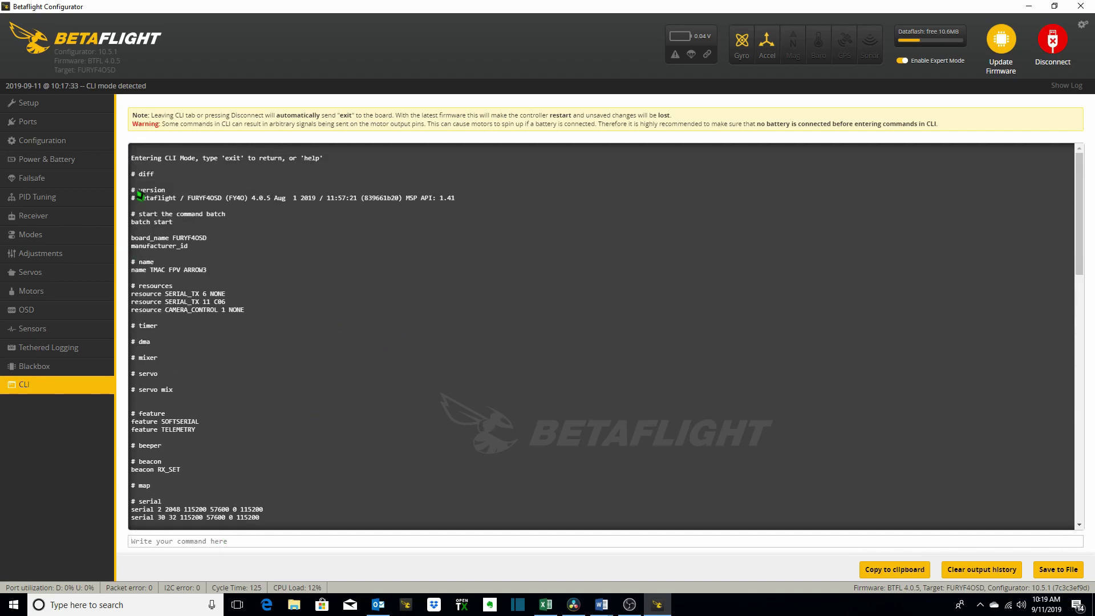
drag(136, 183, 250, 539)
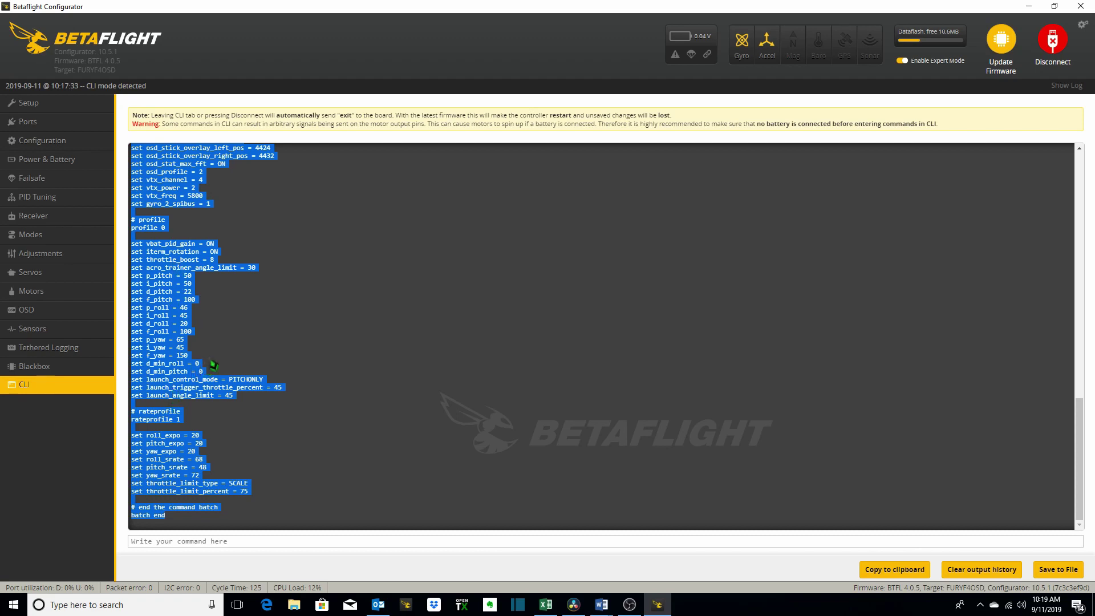
click(326, 389)
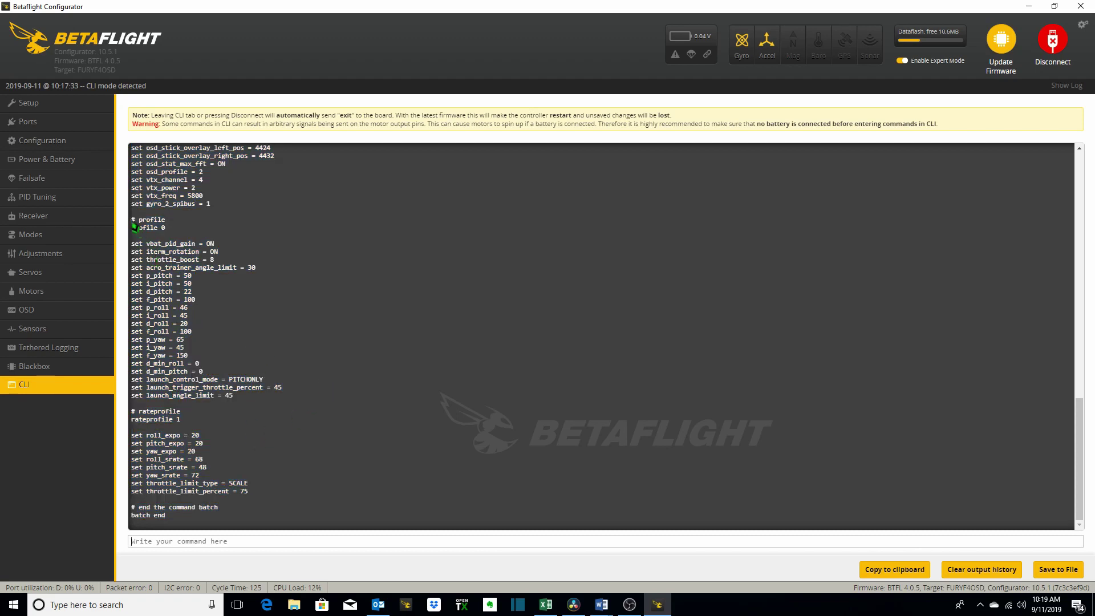
drag(133, 221, 234, 500)
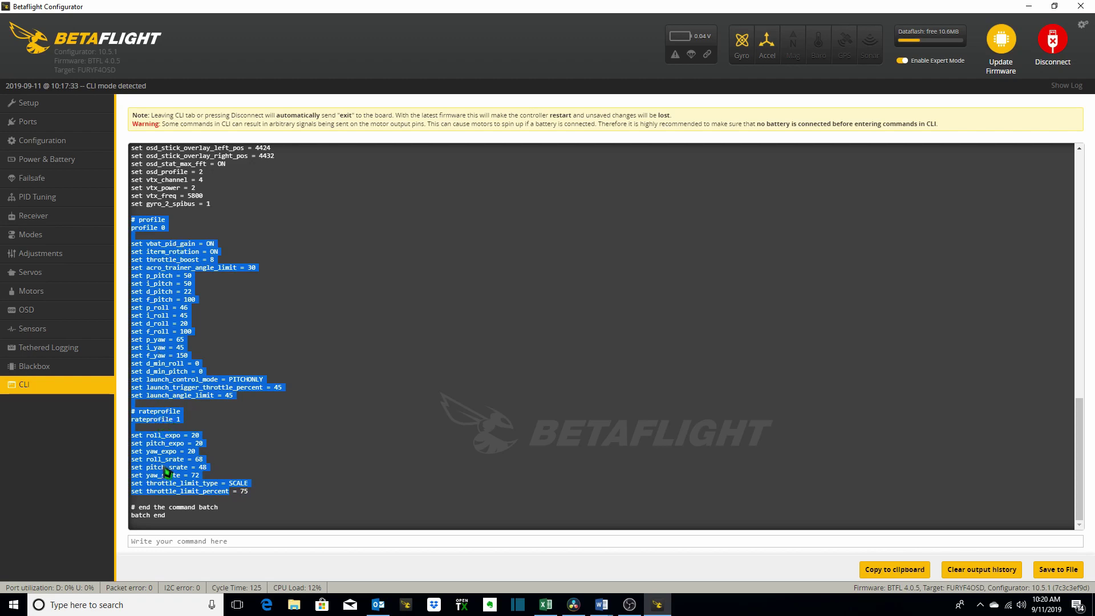
Run the diff all command in the CLI and go to the start of its output
click(223, 542)
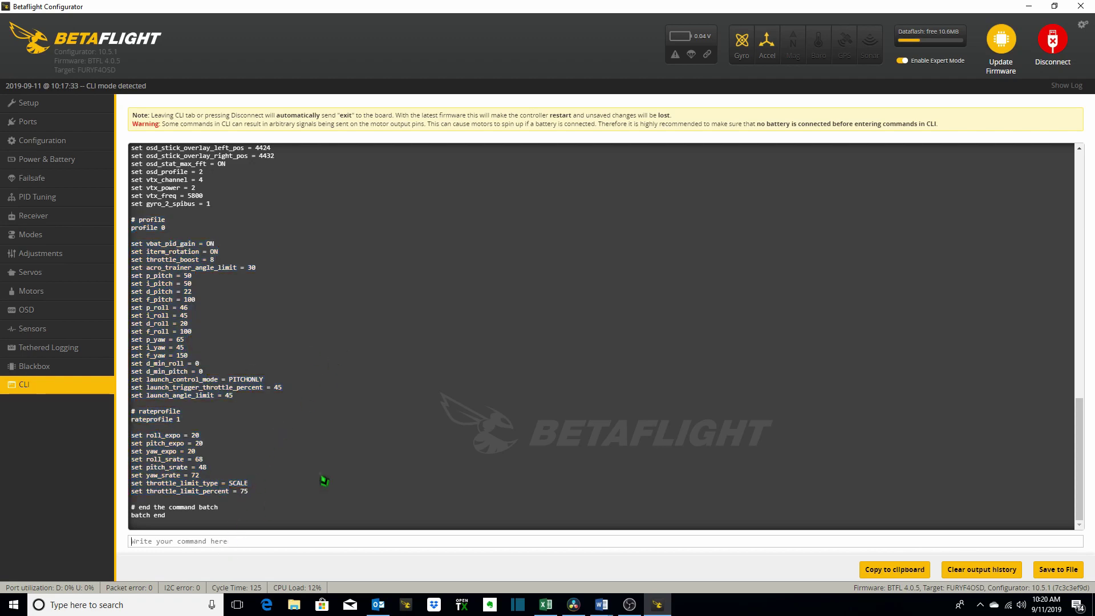
text(diff all)
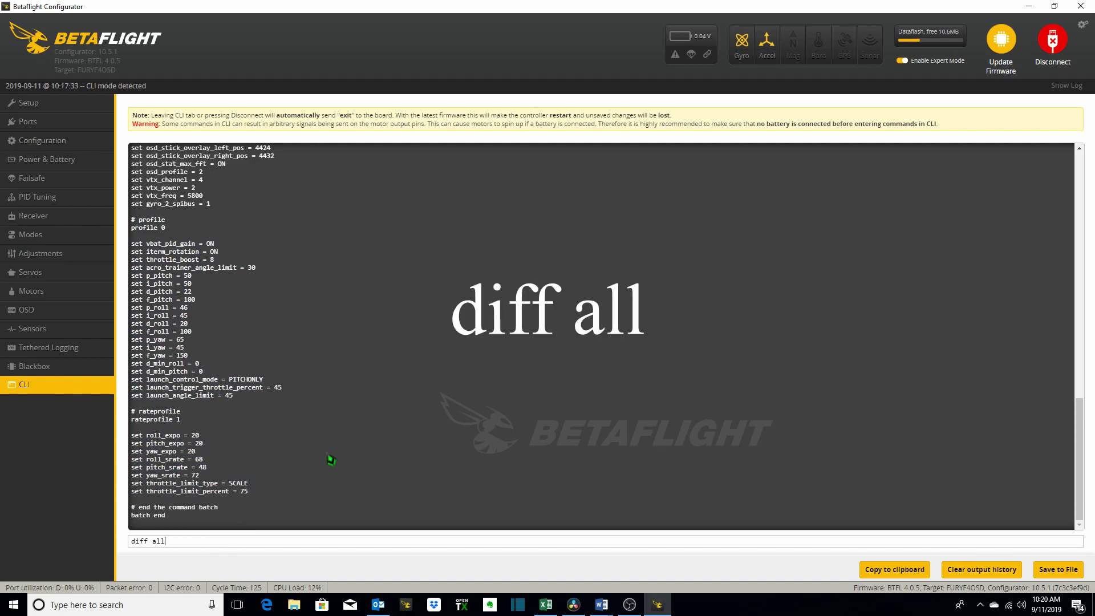
key(Return)
scroll(262, 288, up, 20)
scroll(293, 285, up, 15)
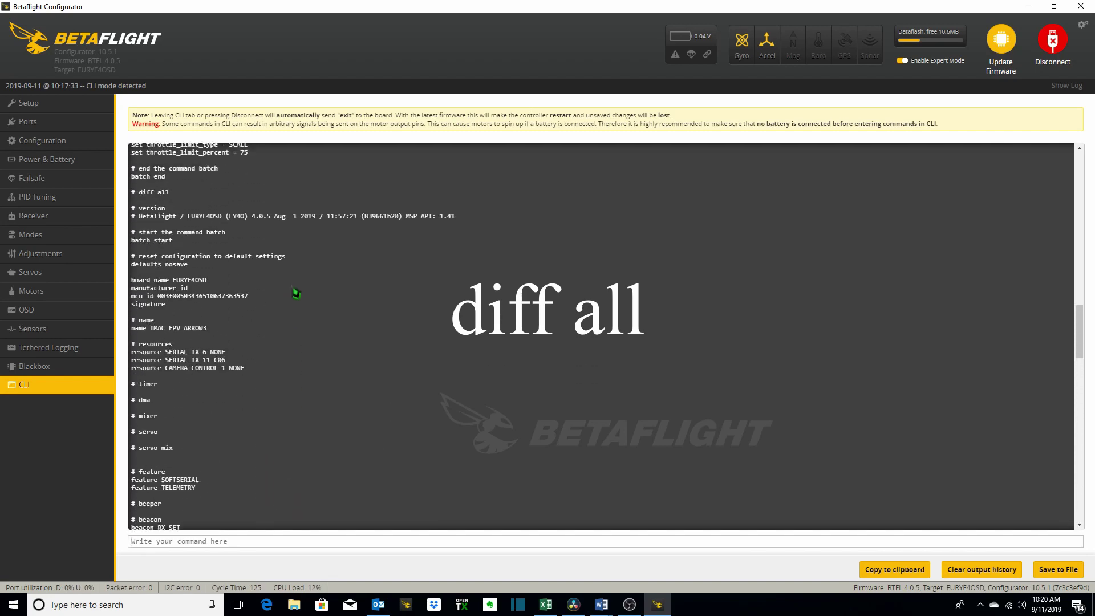
scroll(296, 293, up, 1)
Examine the profile and rateprofile sections of the diff all output, highlighting rateprofile 0 through rateprofile 2
scroll(296, 299, down, 7)
scroll(297, 305, down, 15)
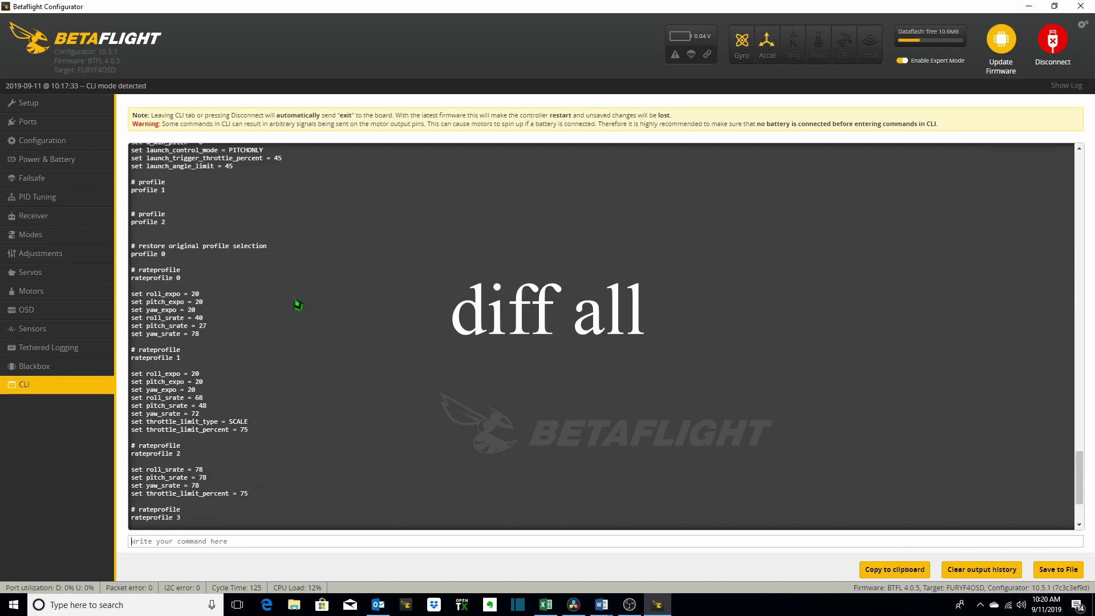
scroll(297, 304, up, 8)
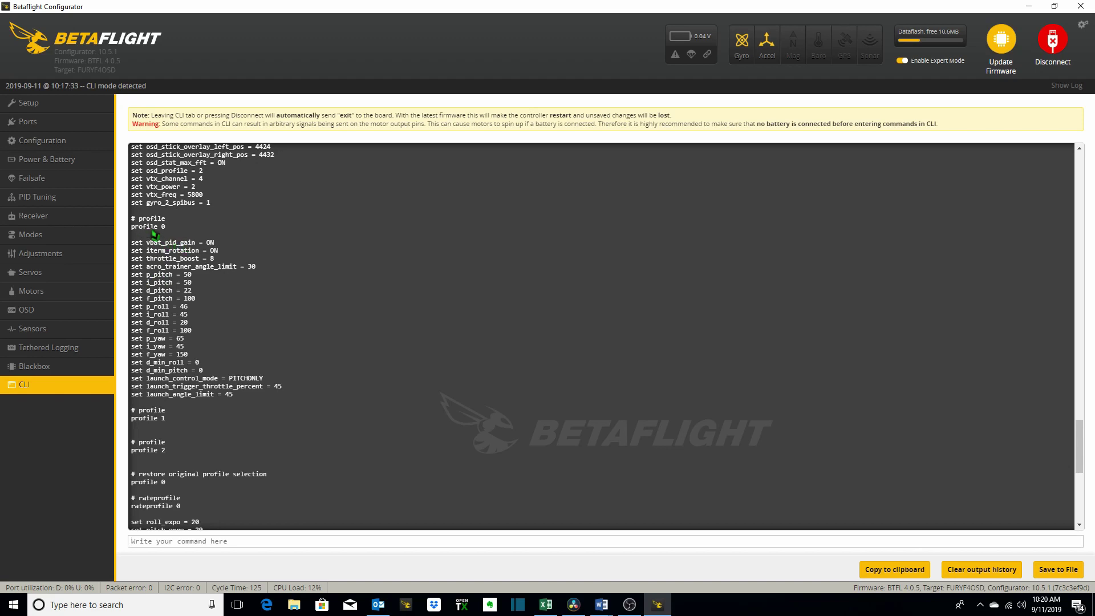
scroll(154, 413, down, 7)
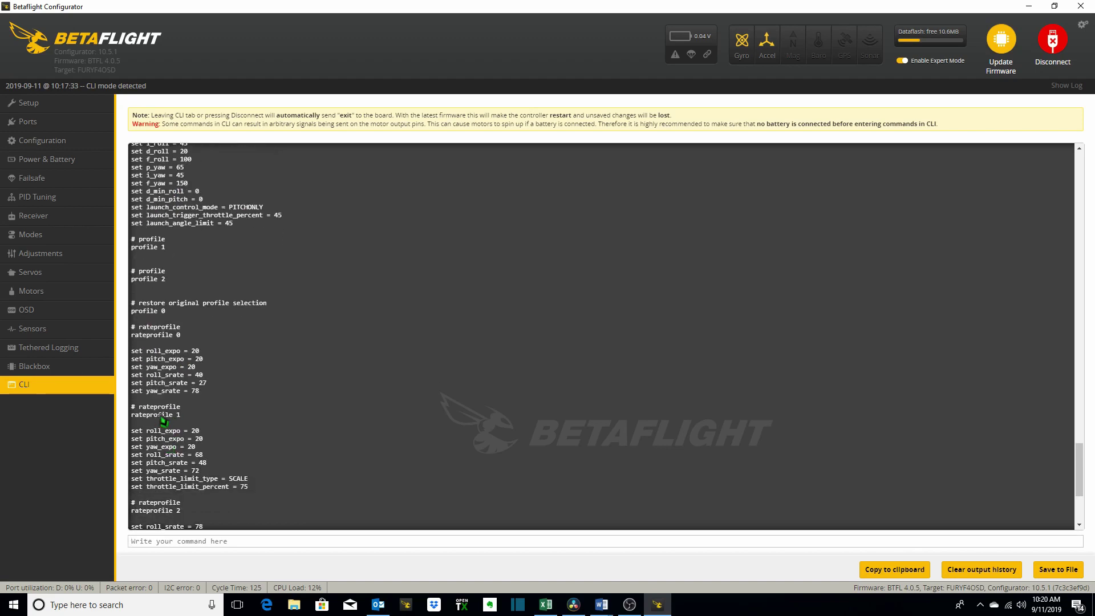
scroll(198, 386, down, 5)
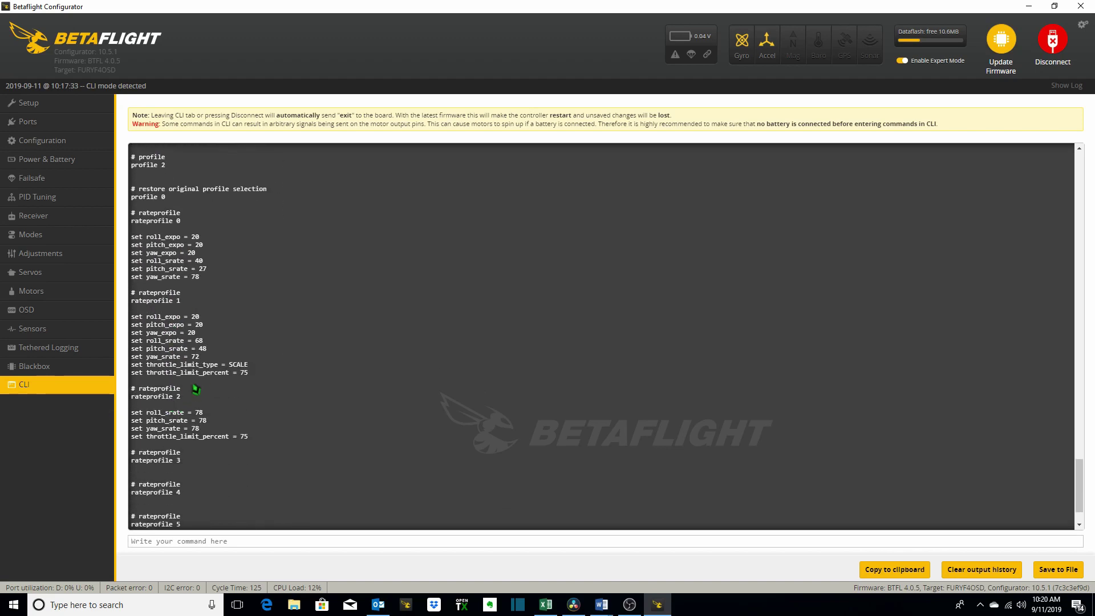
scroll(199, 386, down, 3)
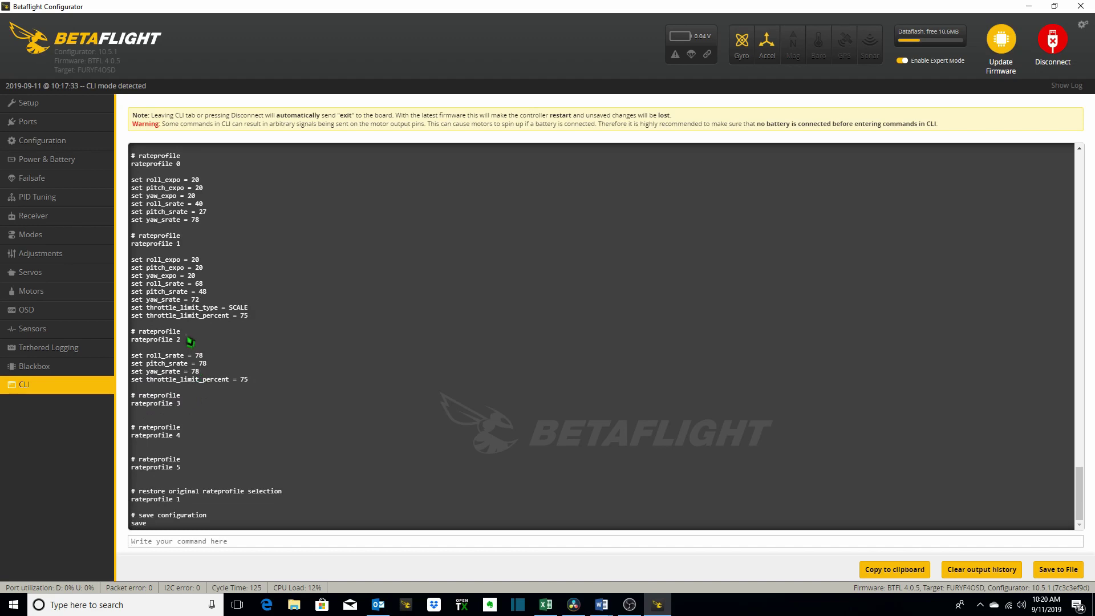
drag(249, 380, 131, 152)
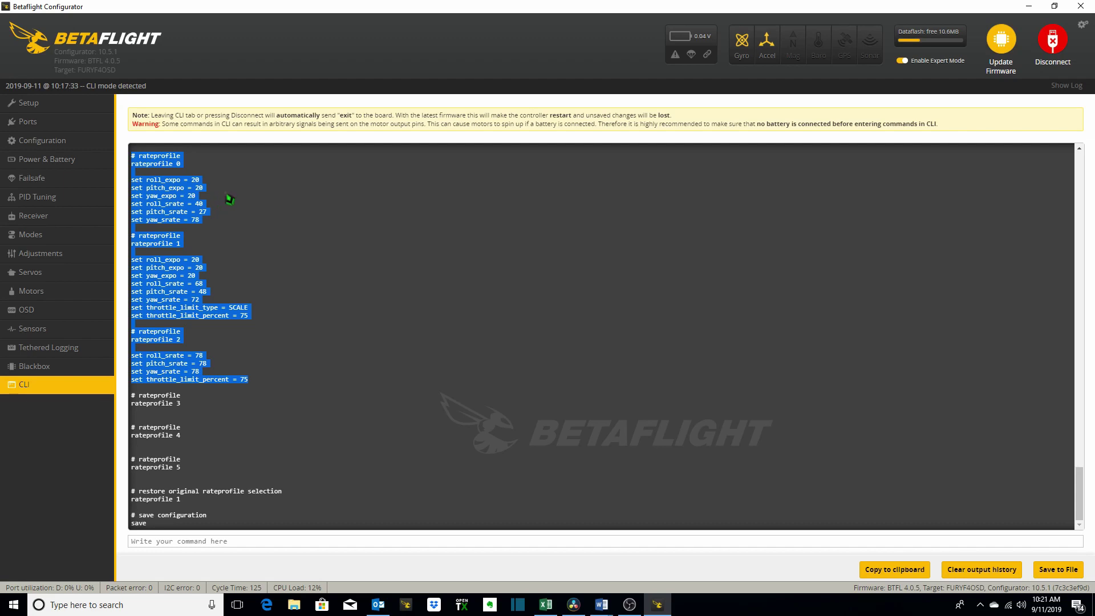
Run the status command in the CLI and highlight its output
click(285, 538)
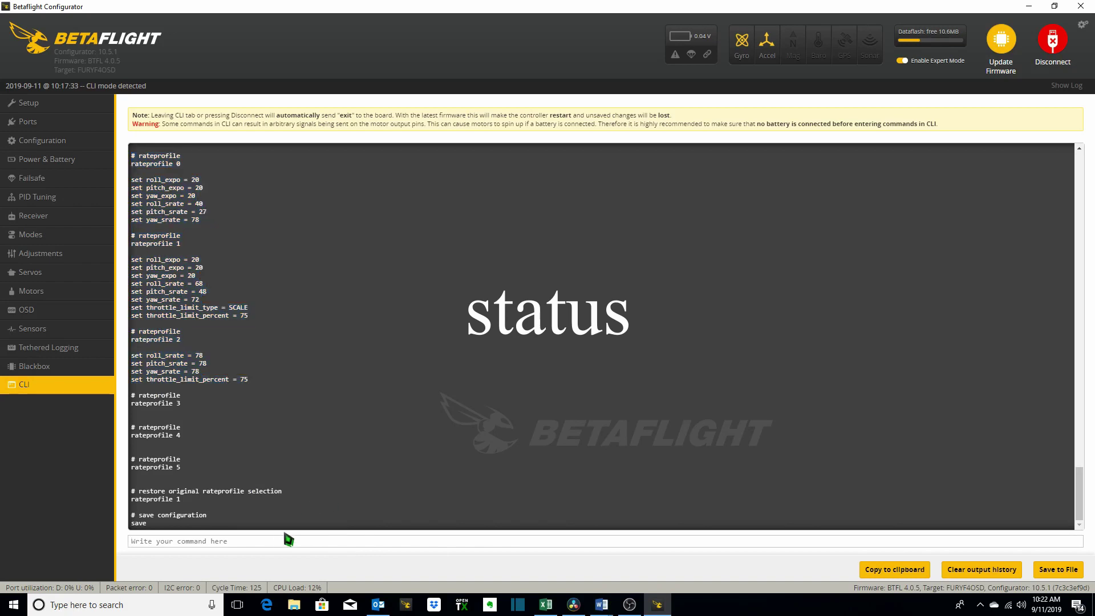
text(status)
key(Return)
drag(131, 451, 285, 519)
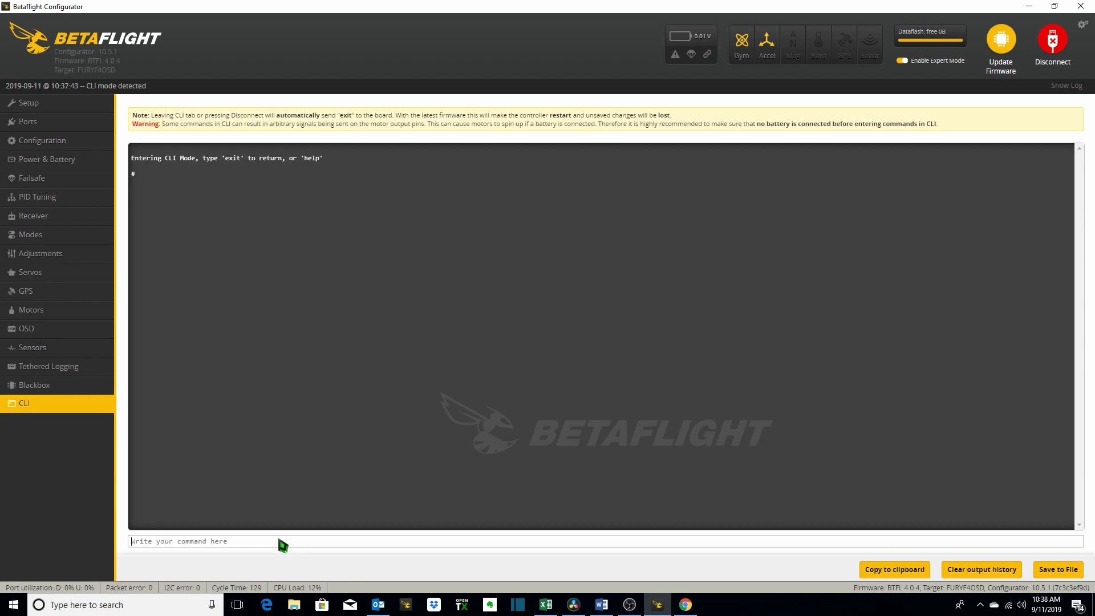
Run the get gps command in the CLI and go to the start of the listed GPS settings
text(get )
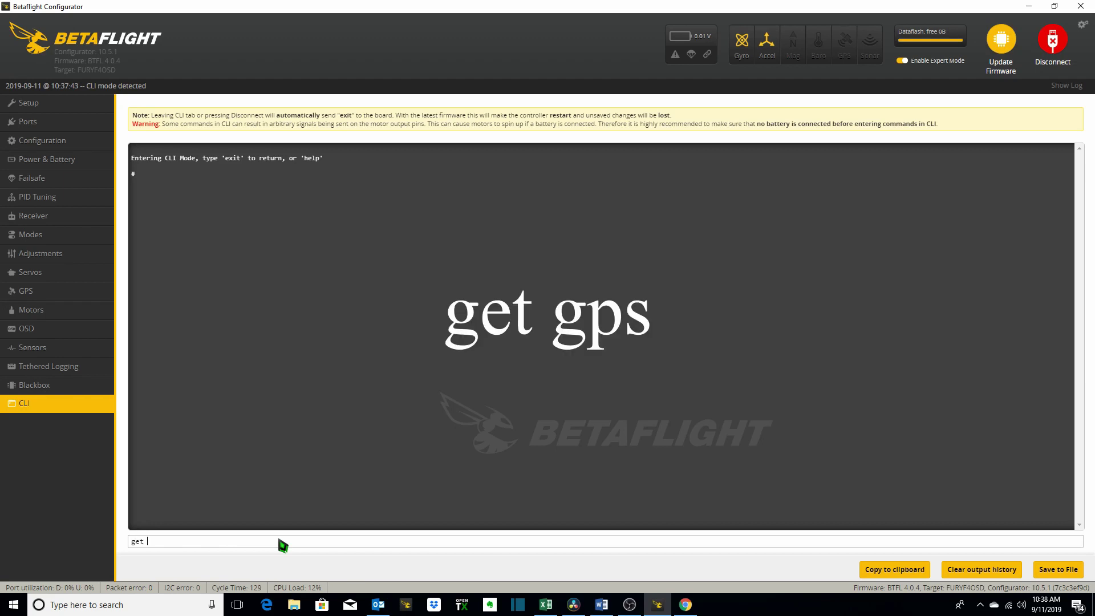
text(gps)
key(Return)
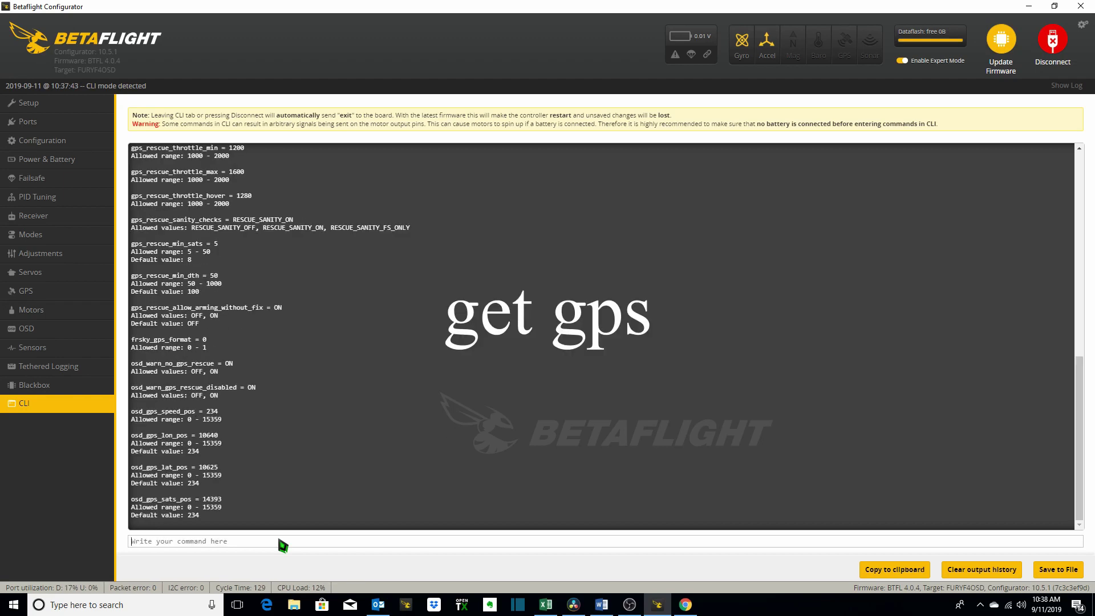
scroll(277, 431, up, 3)
scroll(268, 404, up, 8)
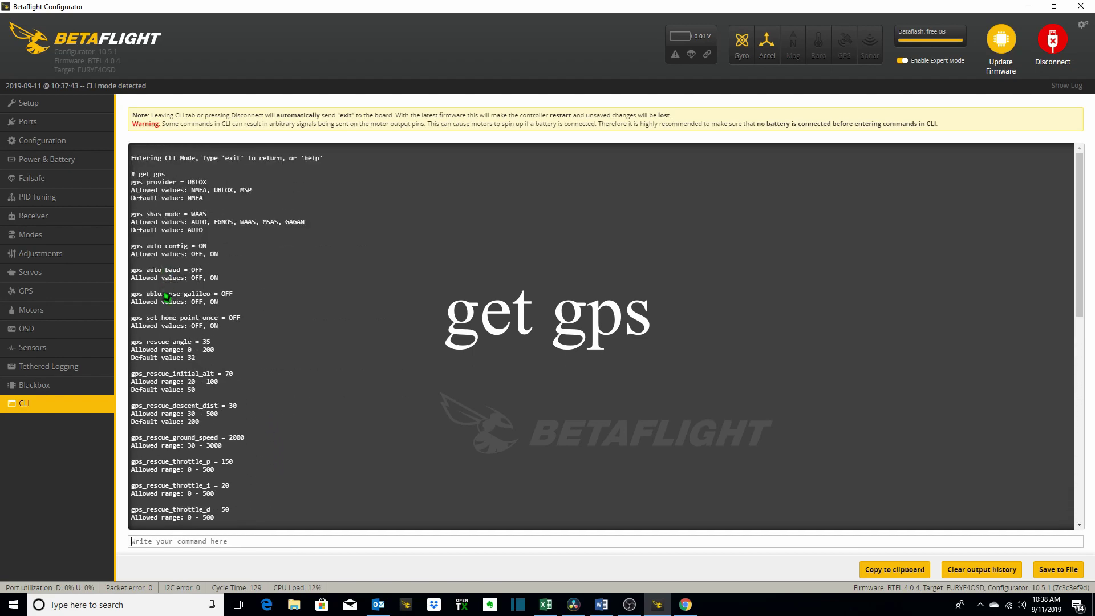
Examine the GPS settings list, highlighting the gps_rescue_angle entry with its allowed range and default value
scroll(167, 373, down, 3)
scroll(166, 374, down, 6)
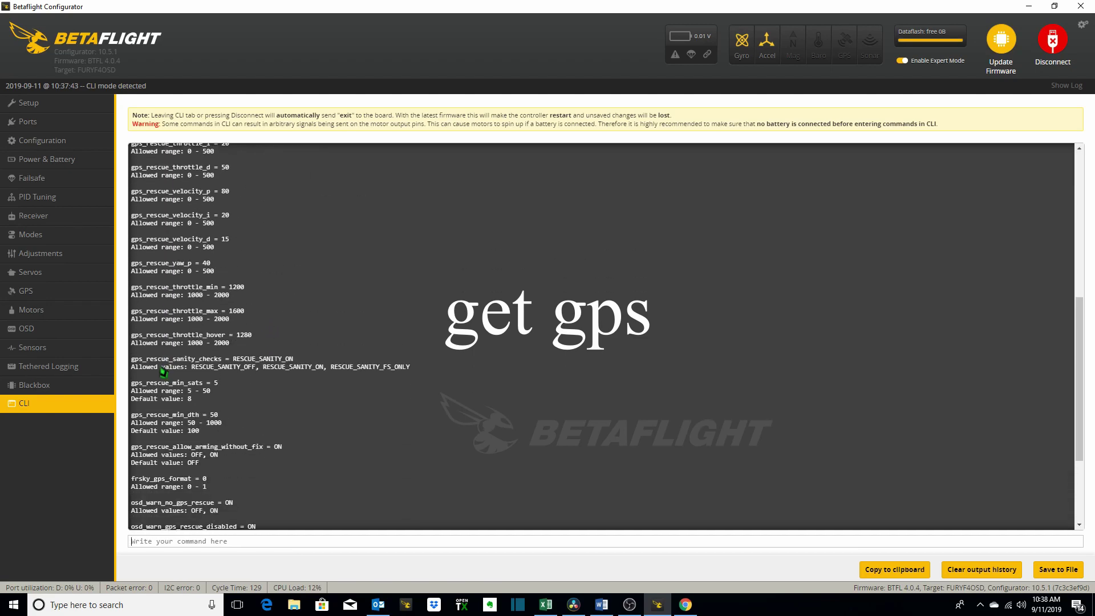
scroll(244, 302, up, 5)
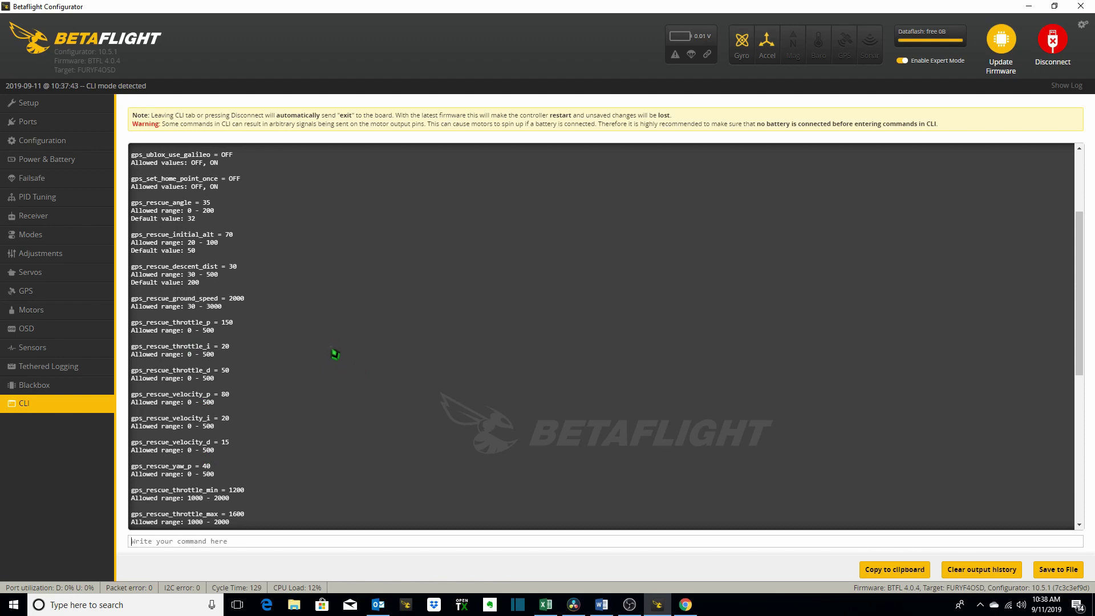
scroll(335, 354, up, 1)
scroll(334, 354, up, 3)
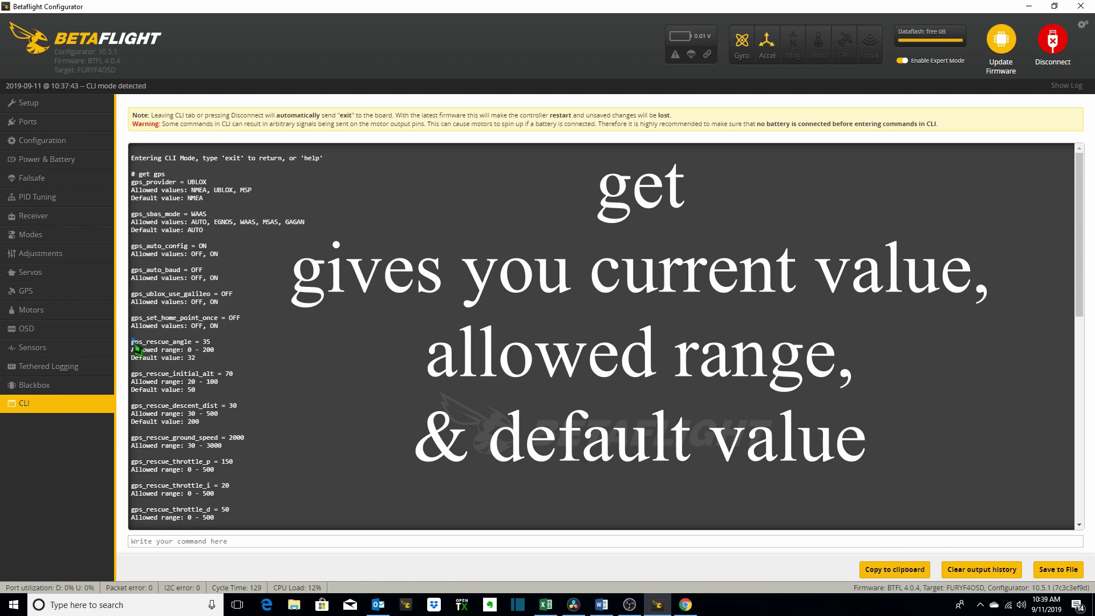
drag(135, 346, 211, 351)
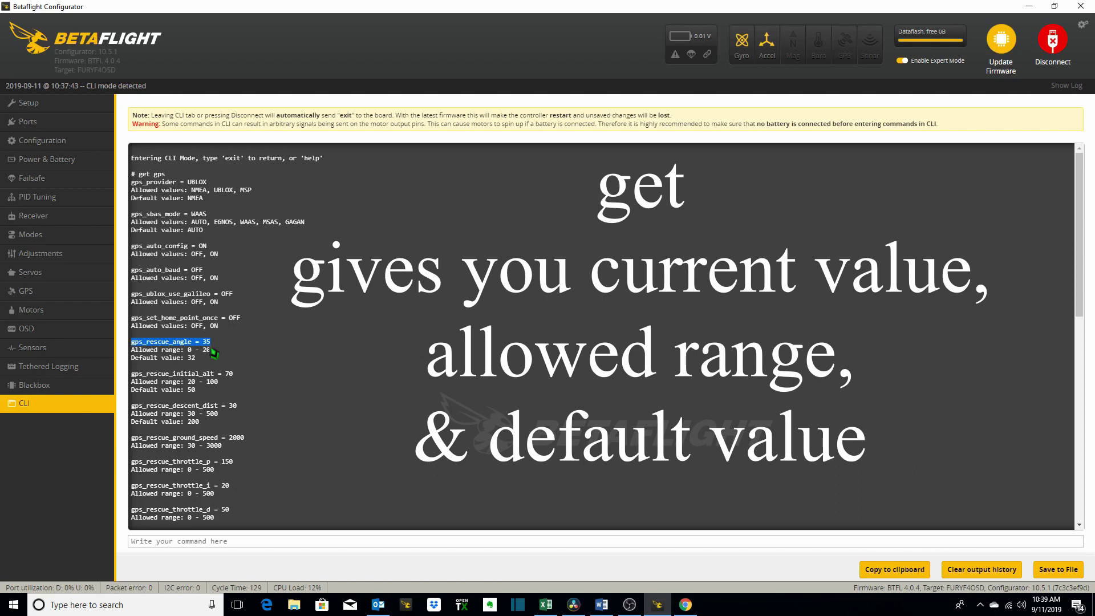
drag(214, 353, 218, 367)
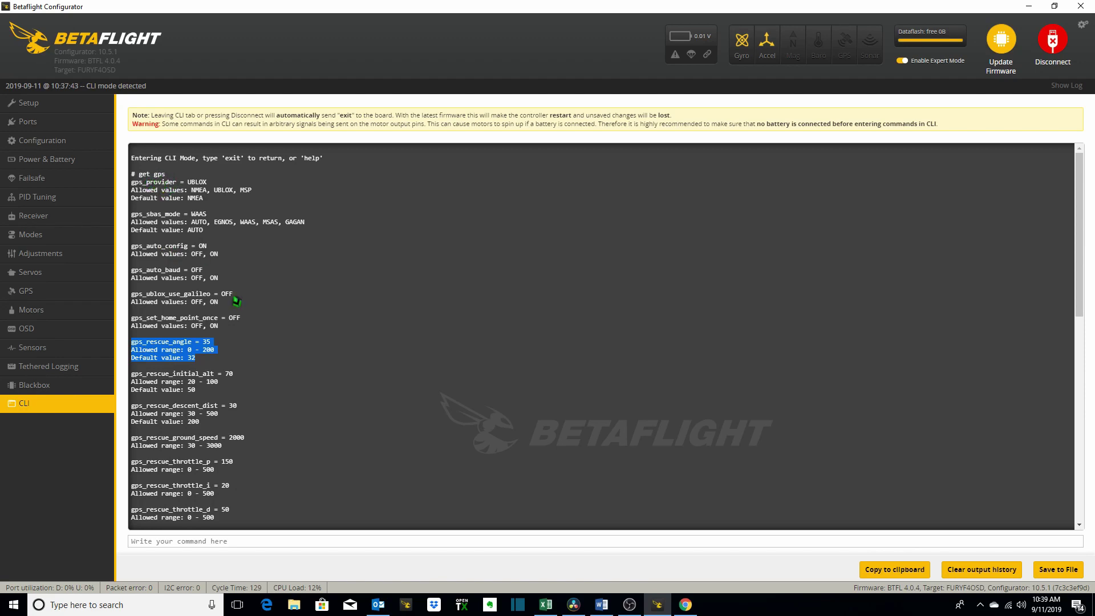
click(289, 310)
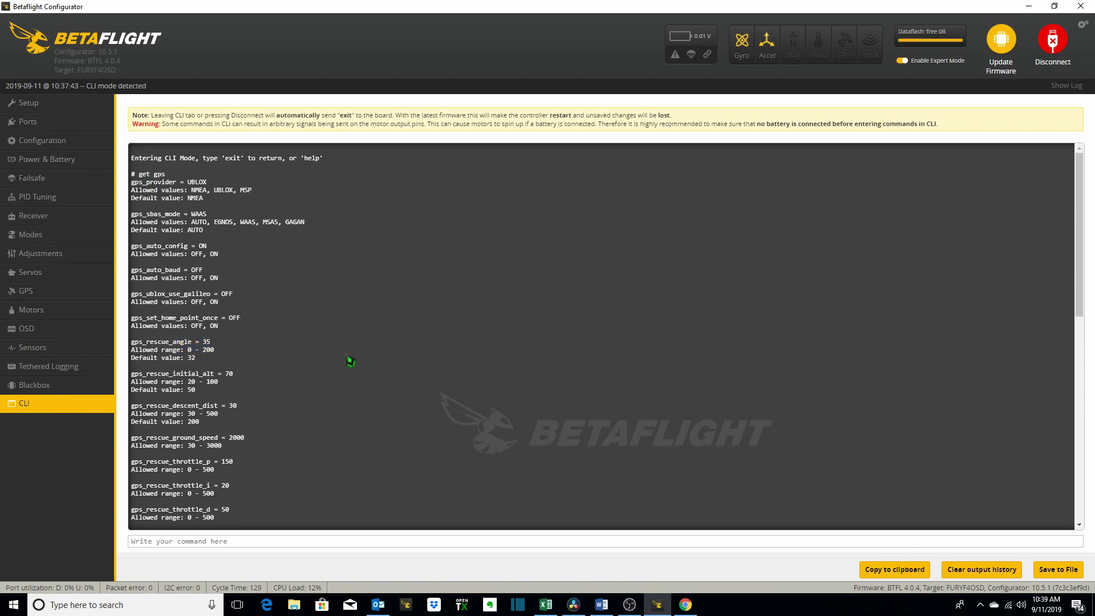
Find the gps_rescue_min_sats entry in the GPS settings and highlight its current value line, followed by its default value line
scroll(328, 352, down, 3)
scroll(326, 351, down, 1)
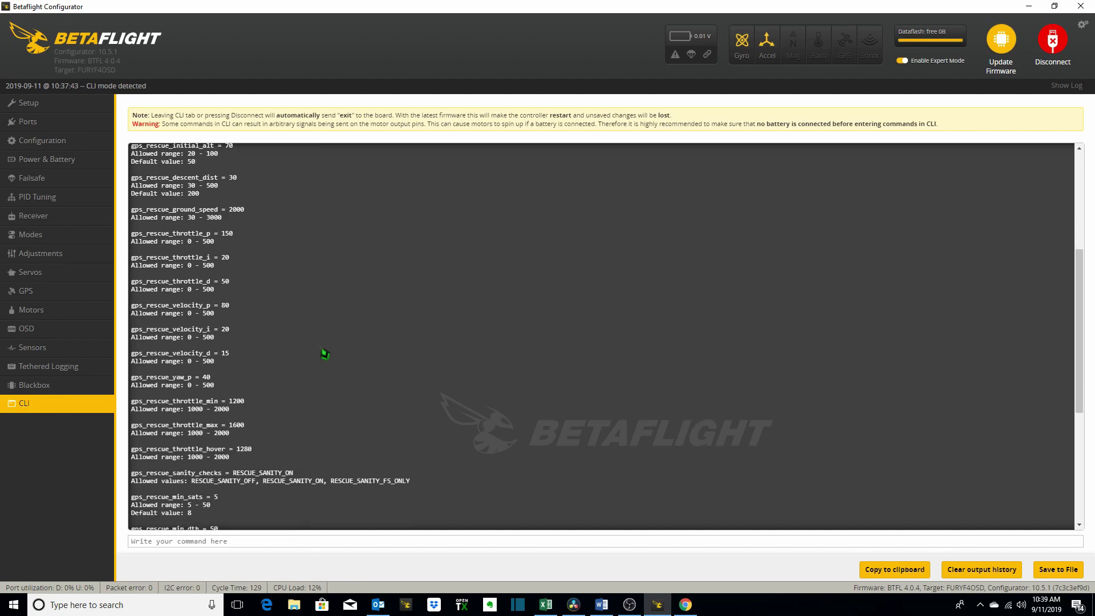
scroll(325, 352, down, 2)
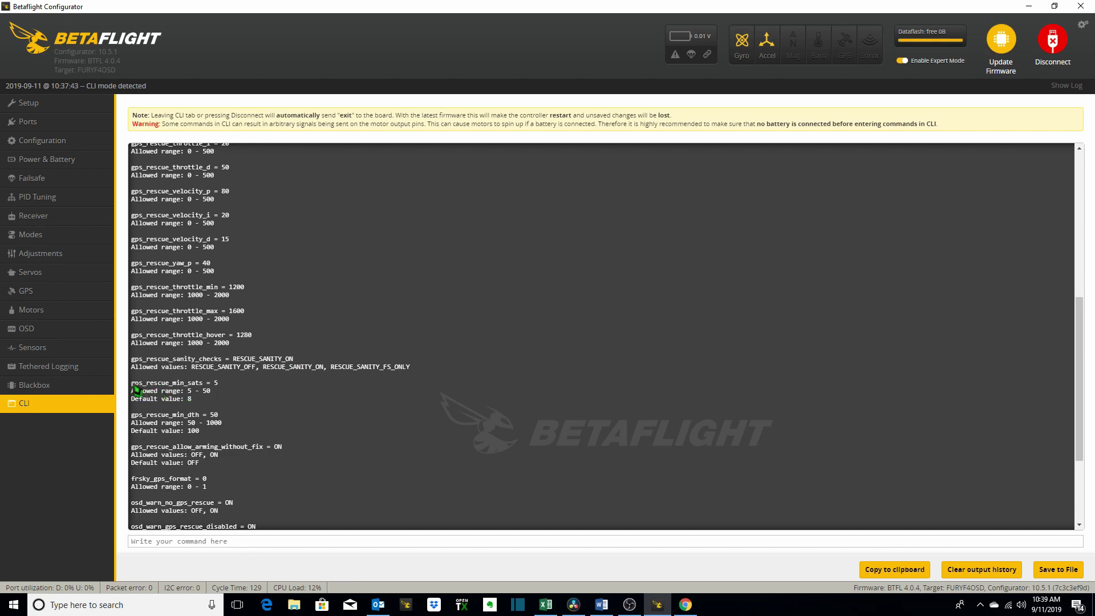
drag(132, 383, 221, 388)
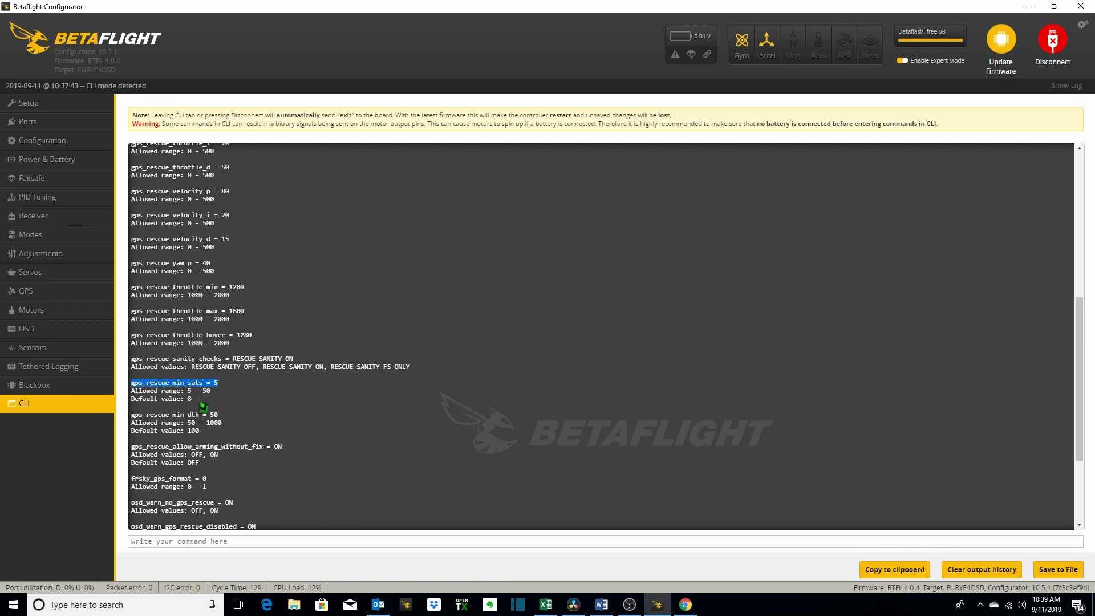
drag(194, 400, 131, 405)
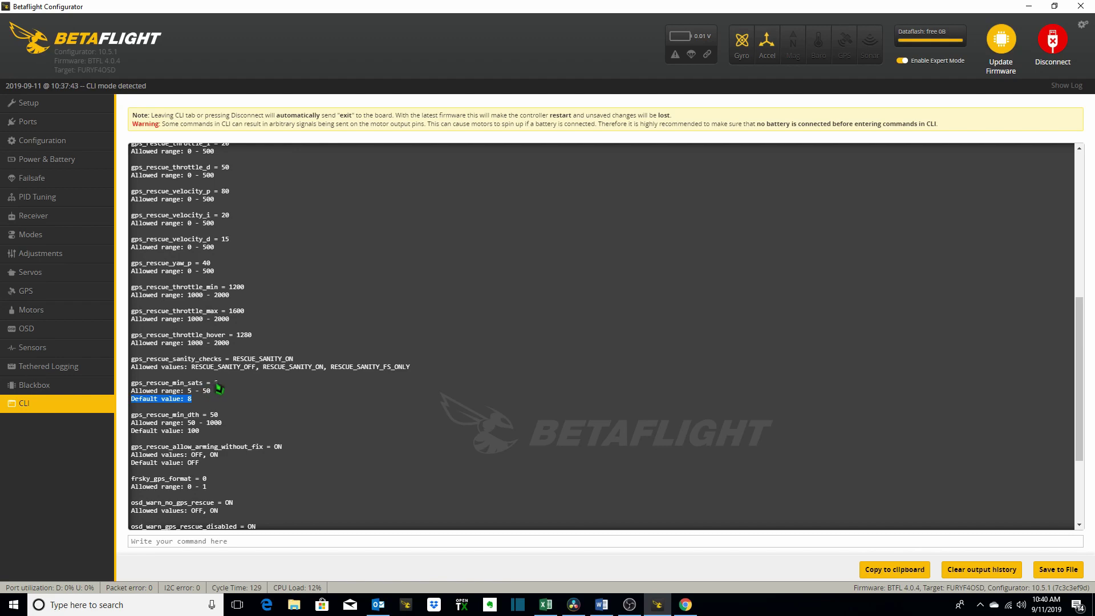
Copy the gps_rescue_min_sats line with its value from the get gps output
click(223, 394)
drag(223, 385, 131, 383)
right_click(140, 387)
click(159, 391)
Run a set command built from the copied line to set gps_rescue_min_sats to 7, and save the configuration
click(178, 540)
text(set)
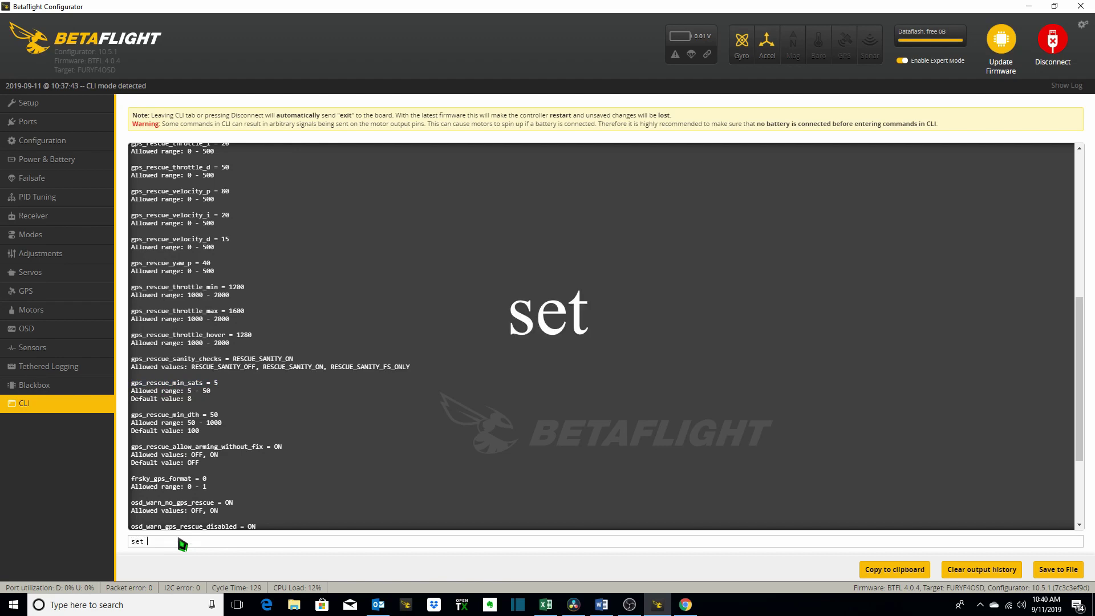
right_click(157, 537)
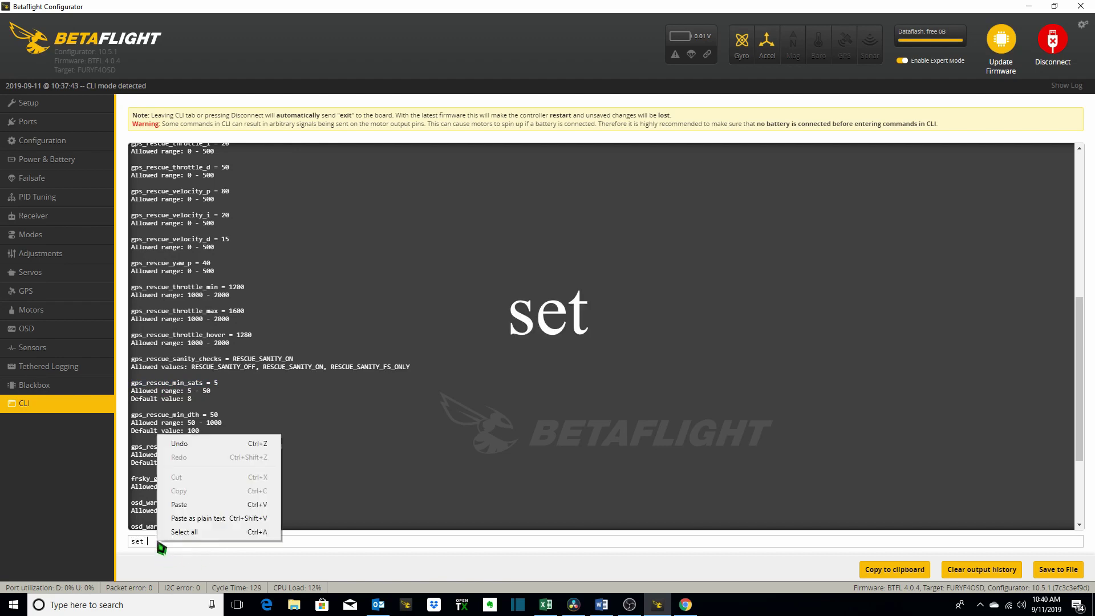
click(185, 516)
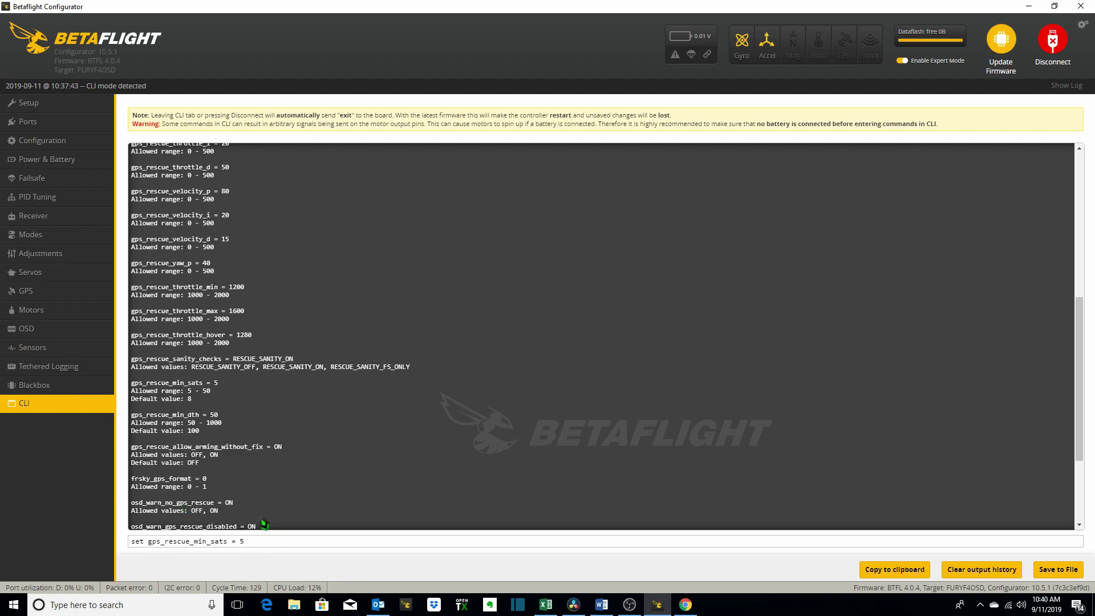
text(7)
key(Return)
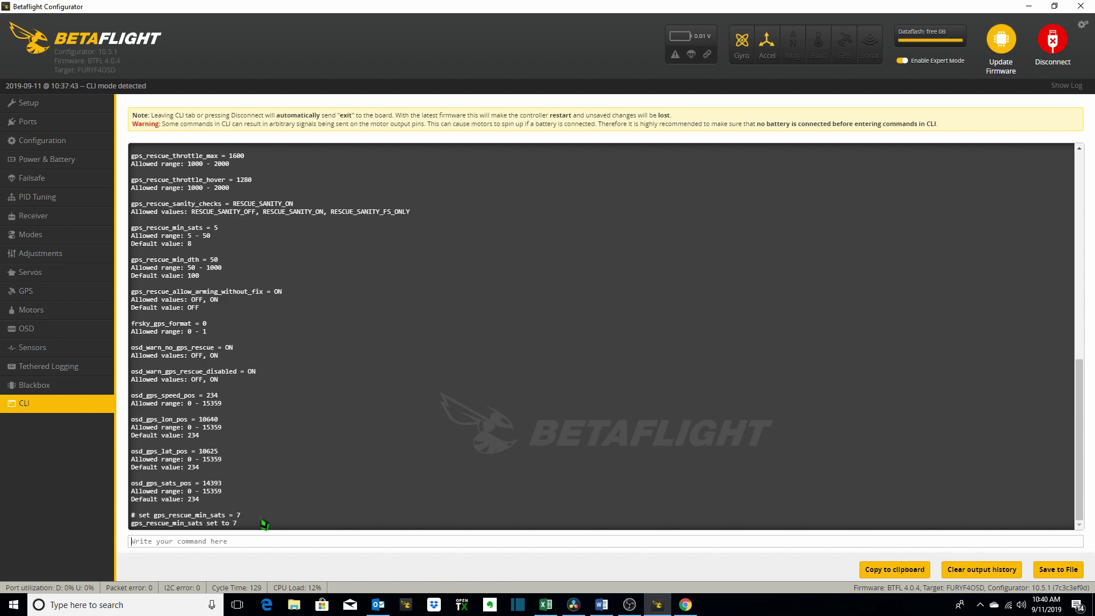
text(save)
key(Return)
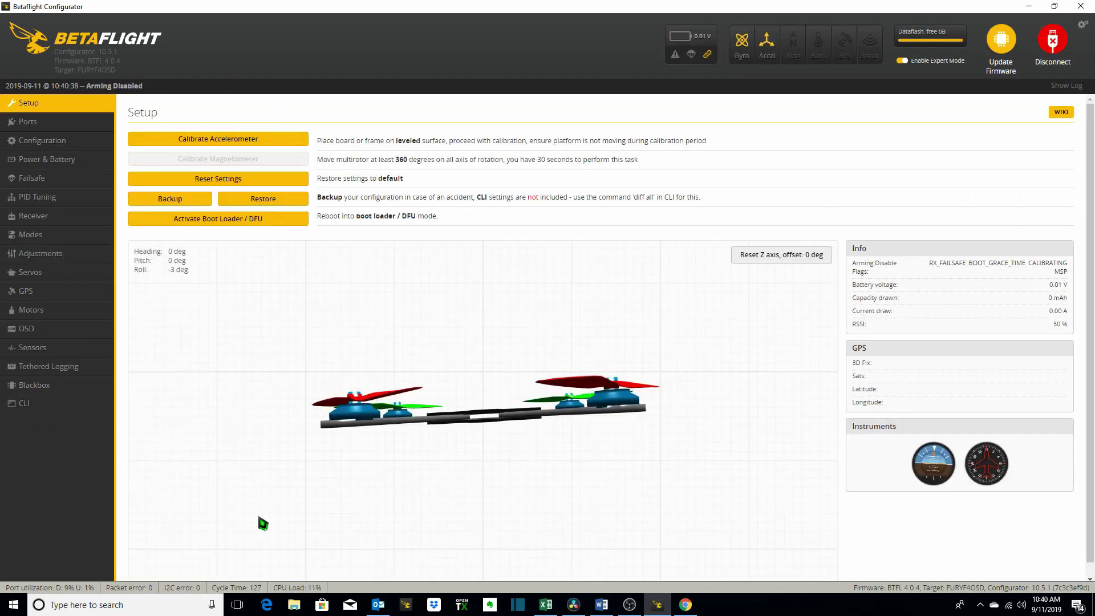
Reopen the CLI and run get gps again to check the gps_rescue_min_sats value
click(31, 410)
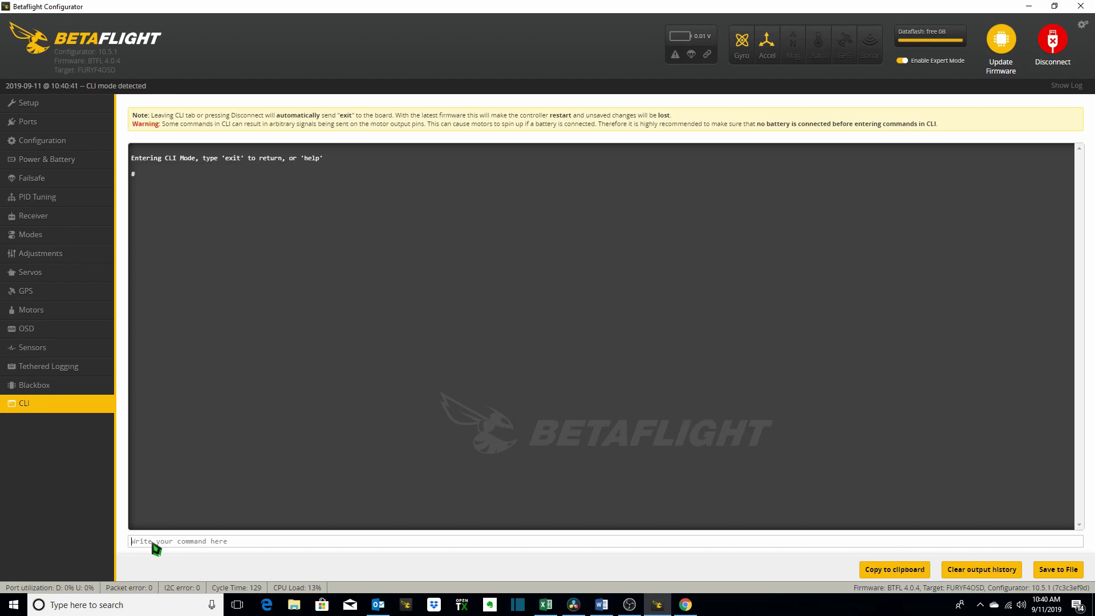
text(get )
text(gy)
text(s)
key(Return)
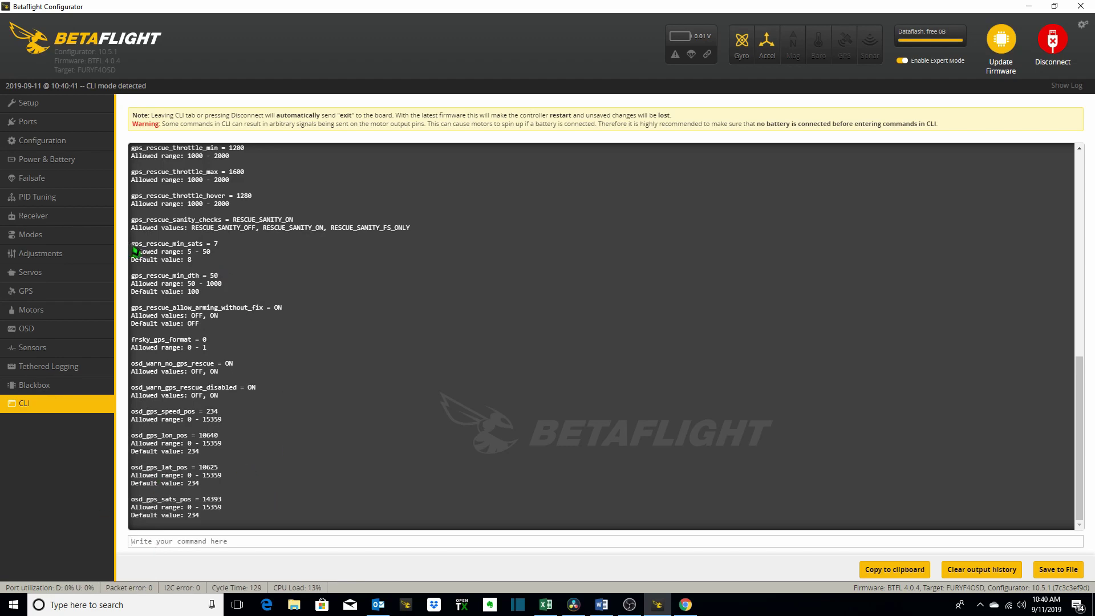
Highlight the gps_rescue_min_sats entry in the get gps output, and copy its name and value line
drag(133, 245, 221, 251)
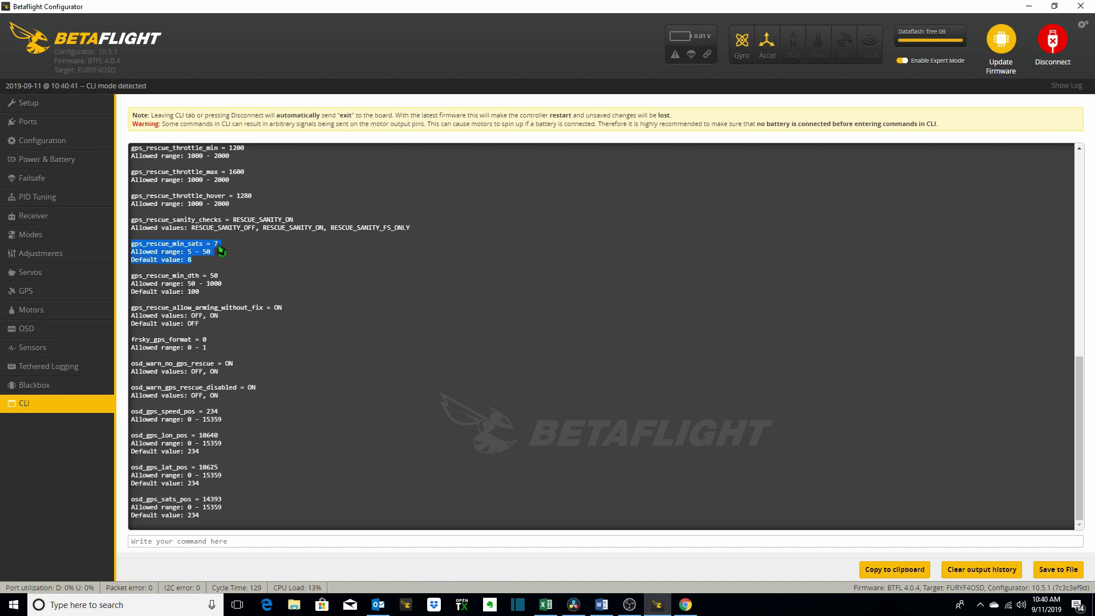
click(210, 256)
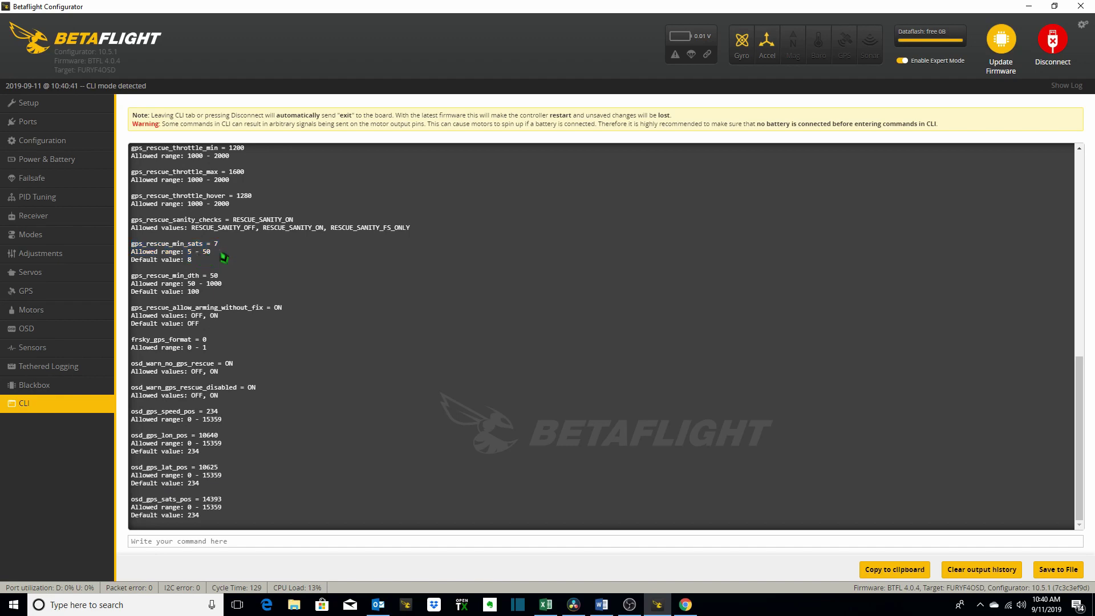
drag(226, 245, 136, 248)
right_click(136, 245)
click(147, 254)
Run a set command built from the copied line to set gps_rescue_min_sats to 5, and save the configuration
click(166, 542)
text(set)
right_click(163, 536)
click(192, 505)
key(Return)
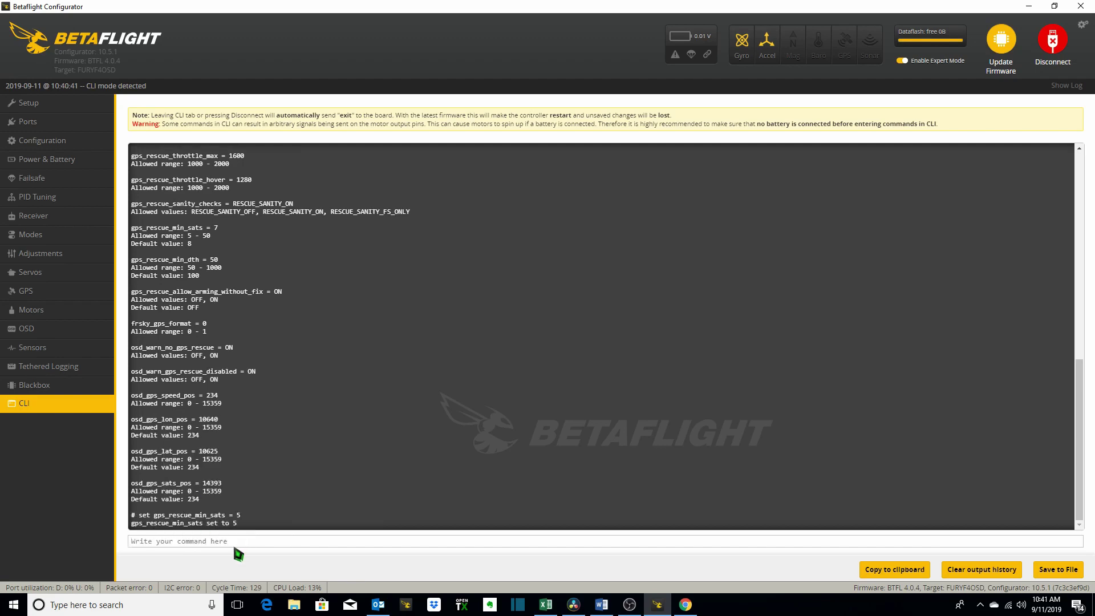
text(save)
key(Return)
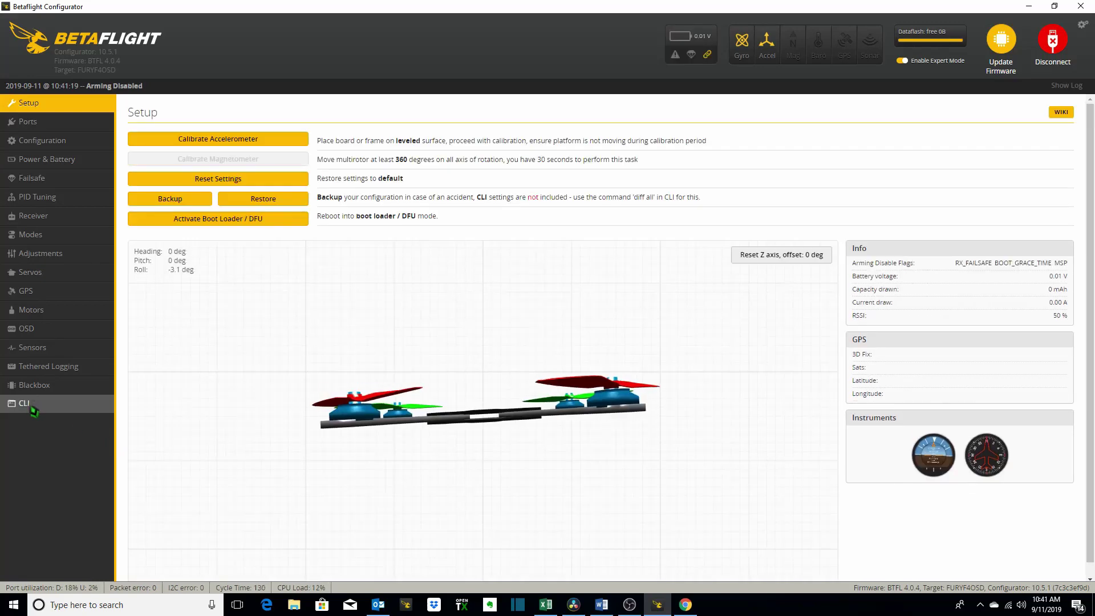
Reopen the CLI, run get gps and highlight the gps_rescue_min_sats entry to verify the saved value
click(91, 405)
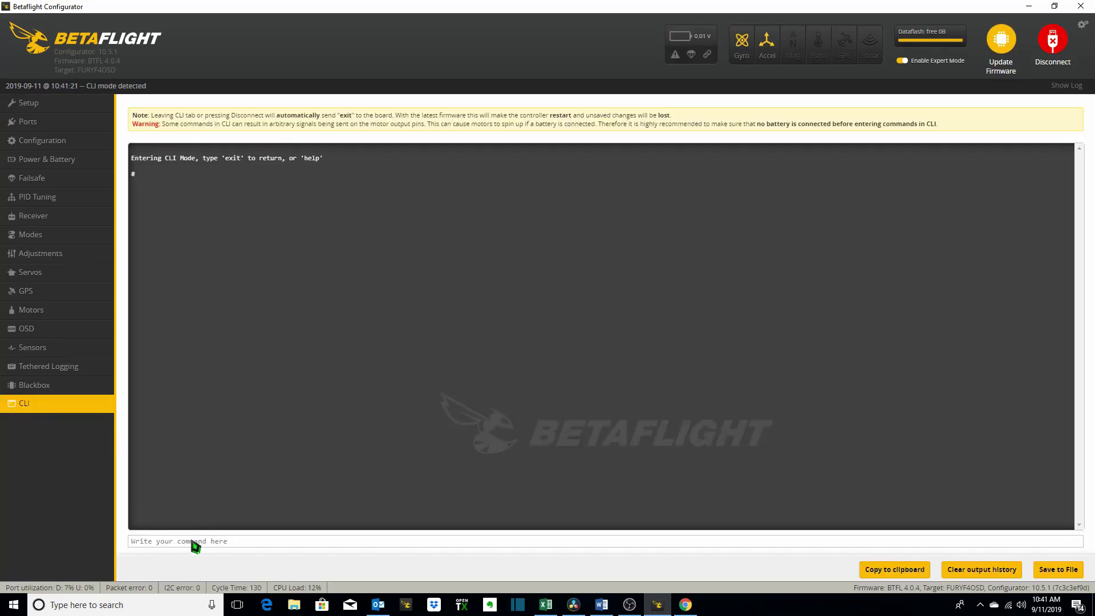
text(get gps)
key(Return)
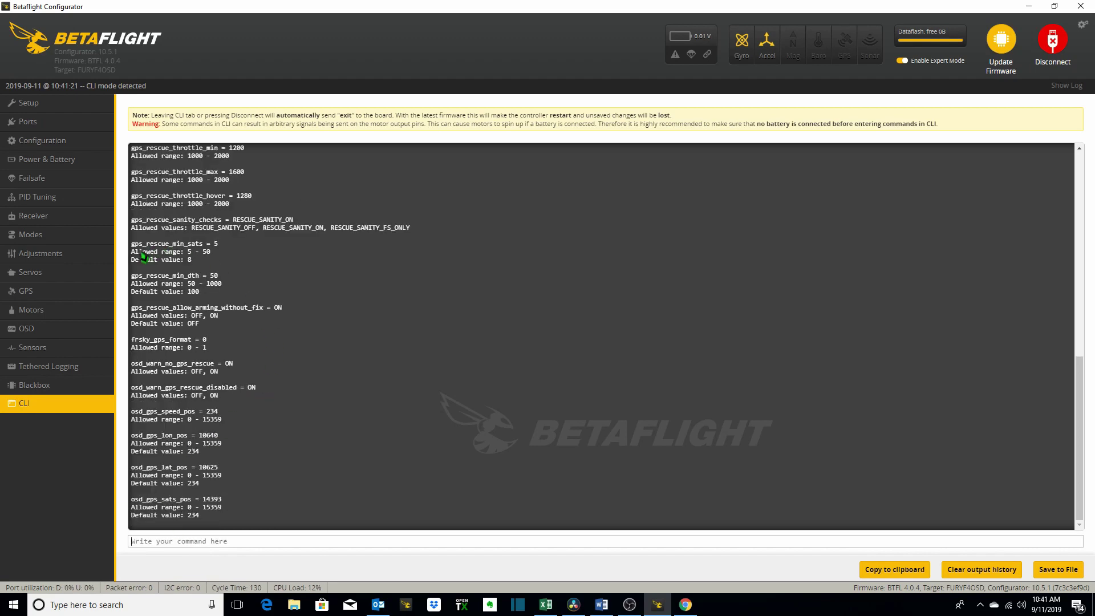
drag(132, 246, 222, 257)
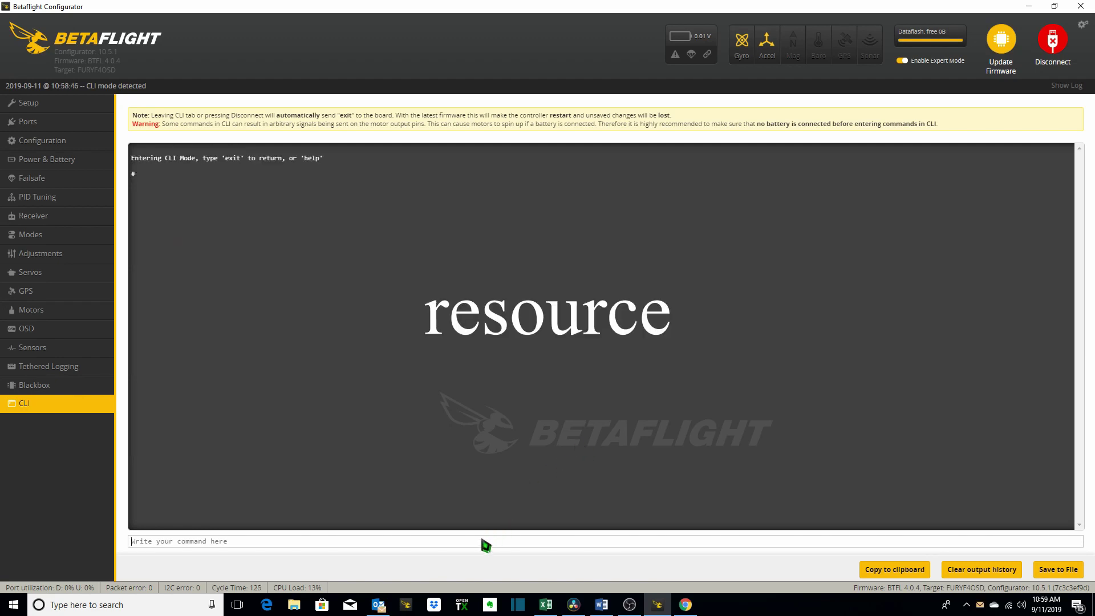
Run the resource command and highlight the assignment lines for motors 1 to 4
text(resource)
key(Return)
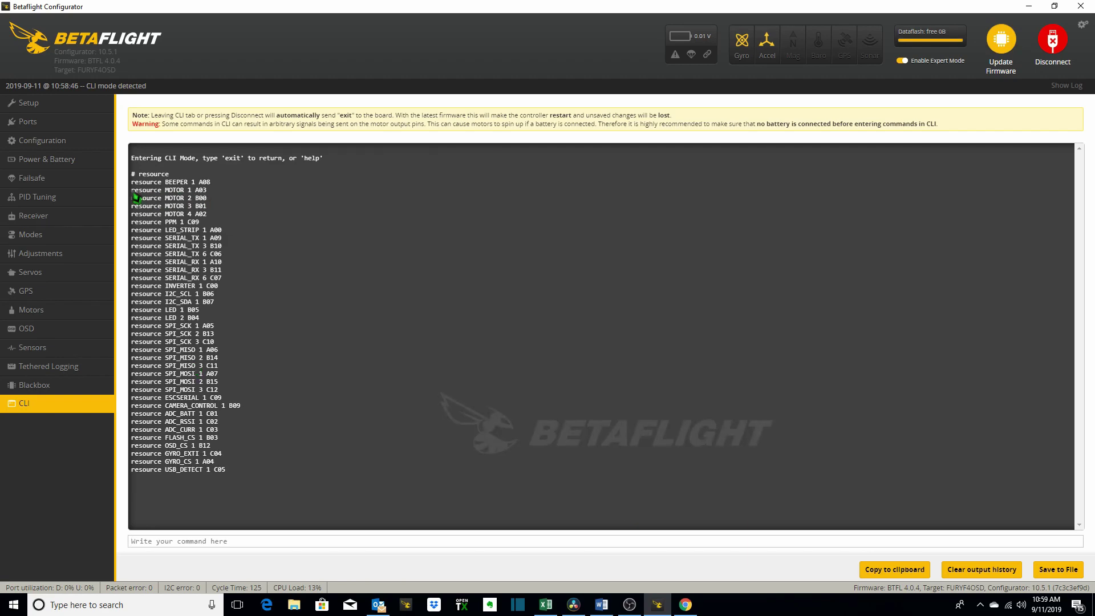
drag(133, 193, 210, 217)
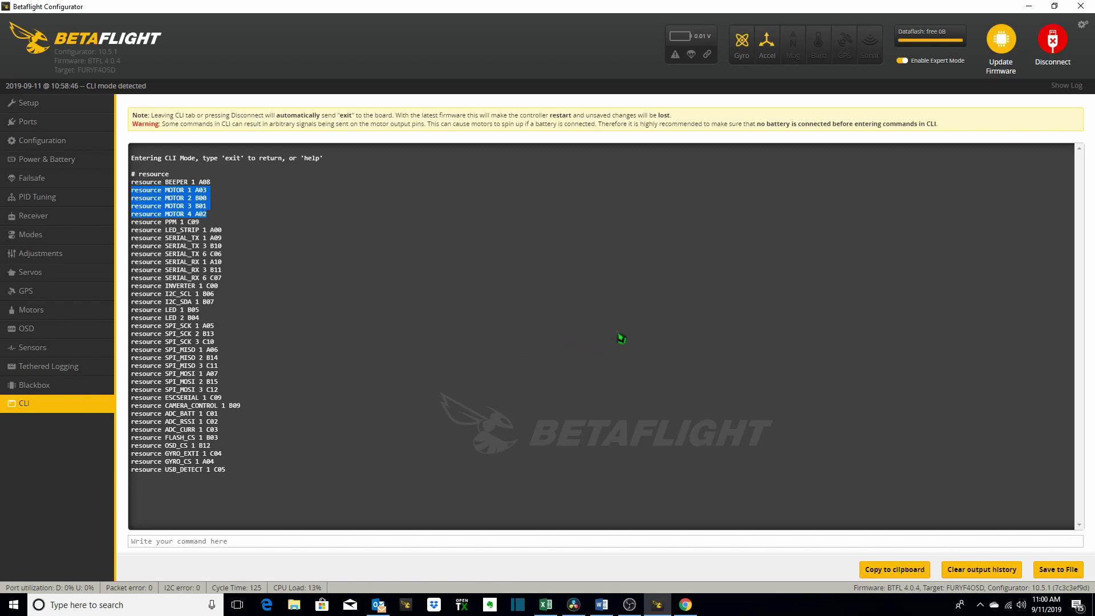
Open the Motors page and enable motor control by accepting the motor test risk notice
click(40, 311)
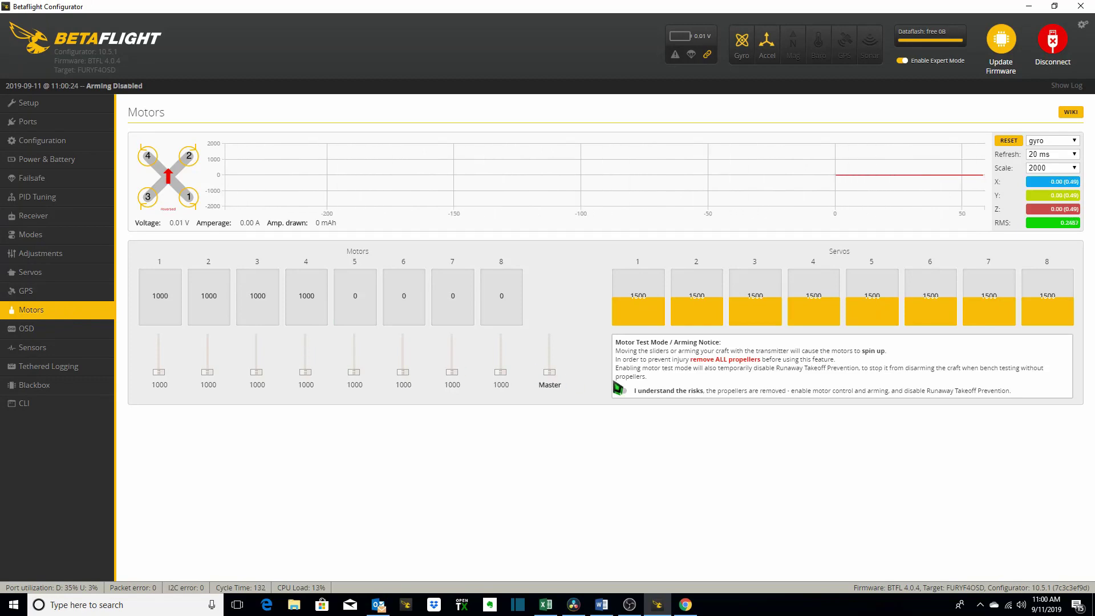
click(620, 391)
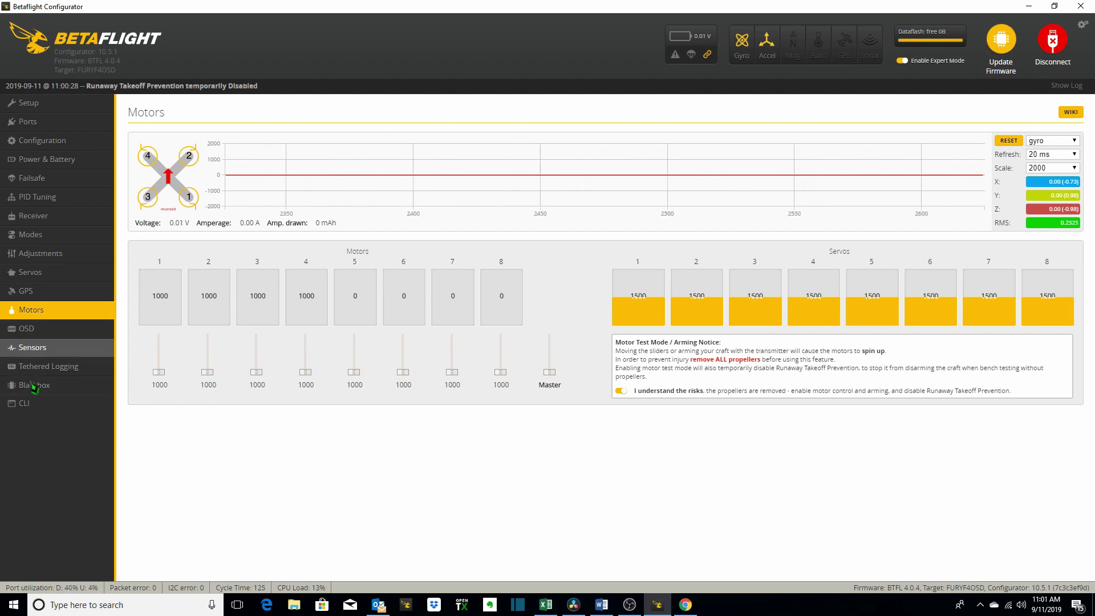
Return to the CLI and run the resource command to list the pin assignments
click(29, 410)
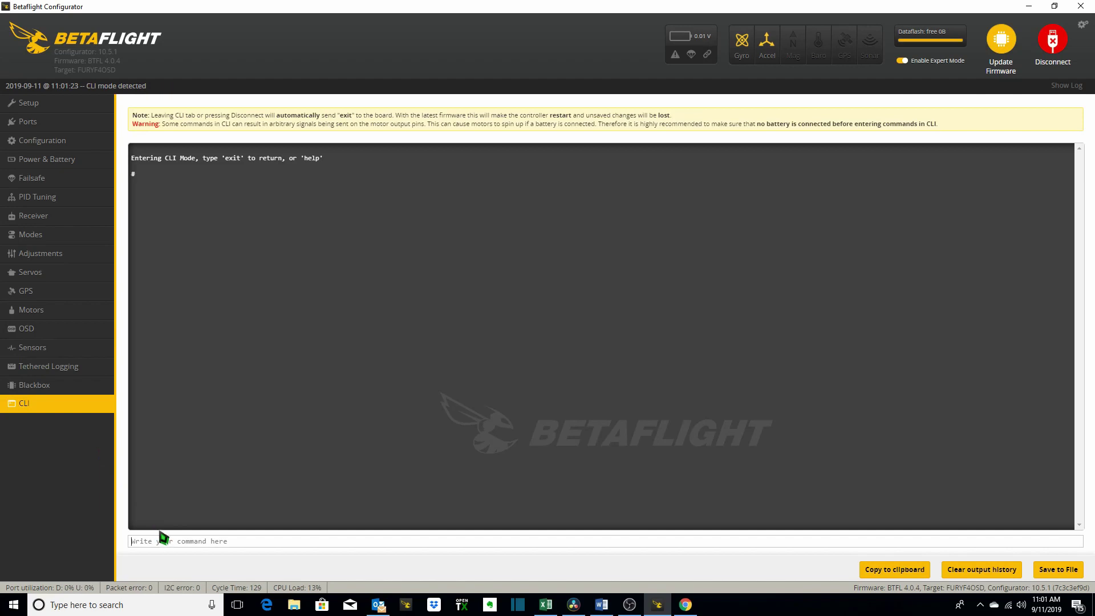
text(resource)
key(Return)
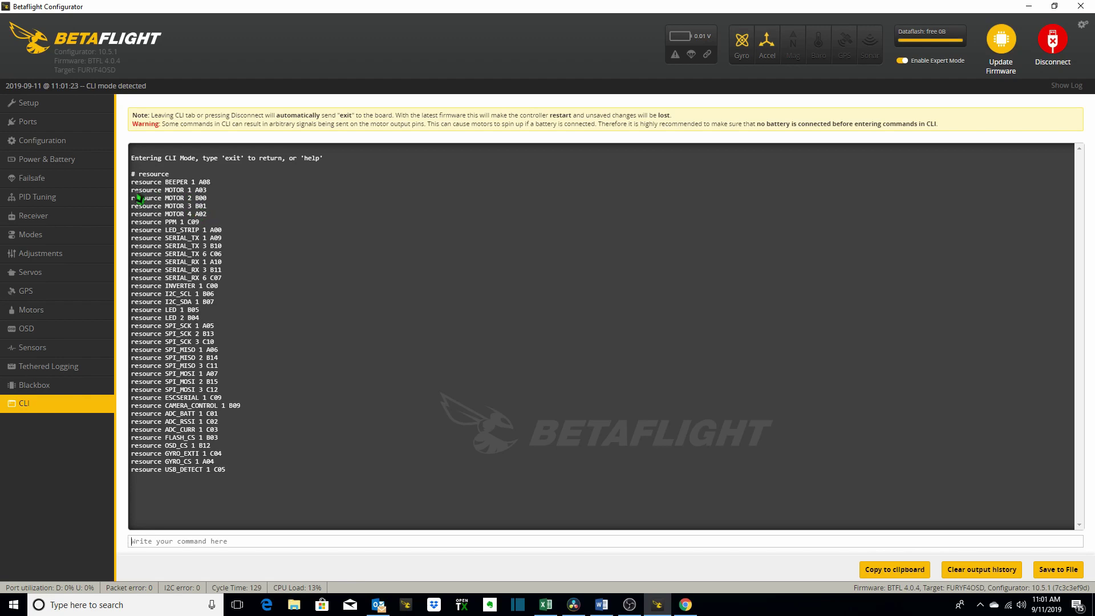
Copy the MOTOR 1 resource line into the command entry, change its pin to B01 and run it
drag(134, 195, 204, 197)
right_click(206, 198)
click(212, 205)
right_click(186, 539)
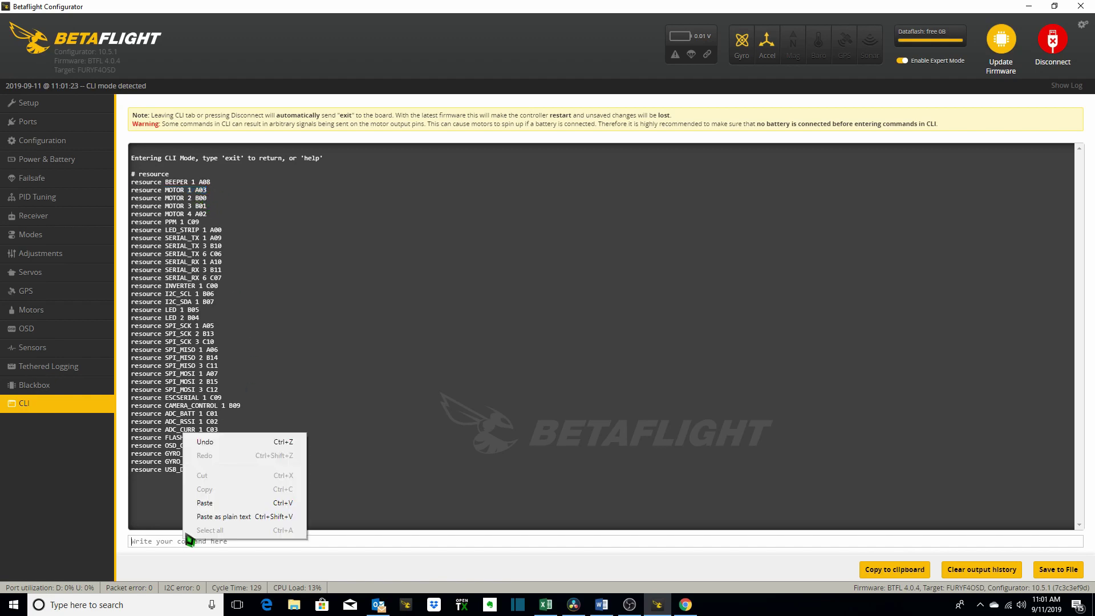
click(205, 503)
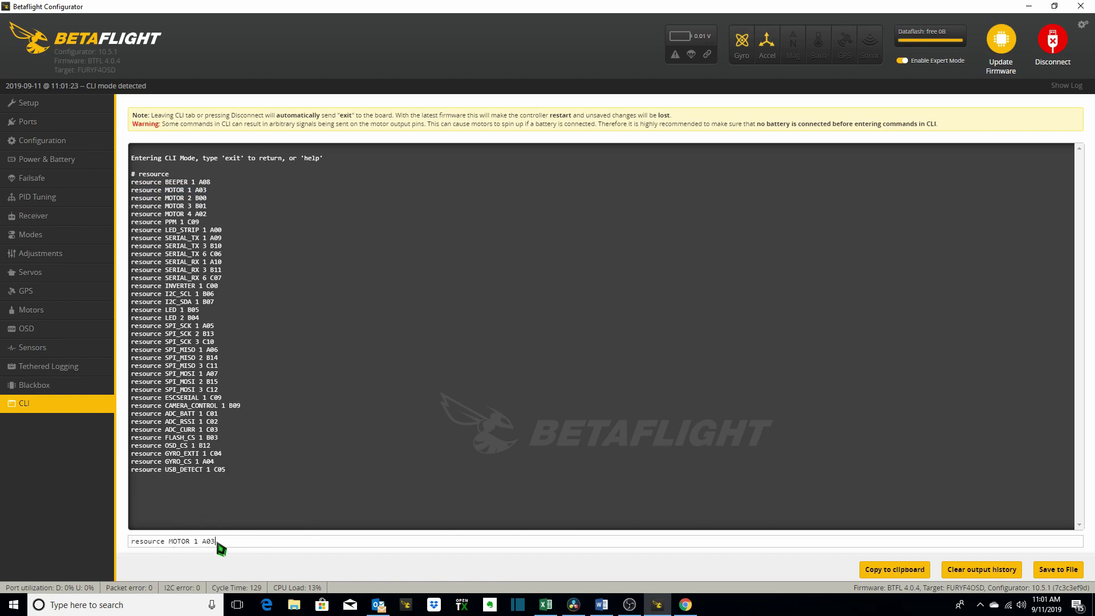
key(BackSpace)
key(BackSpace)
key(BackSpace)
text(B01)
key(Return)
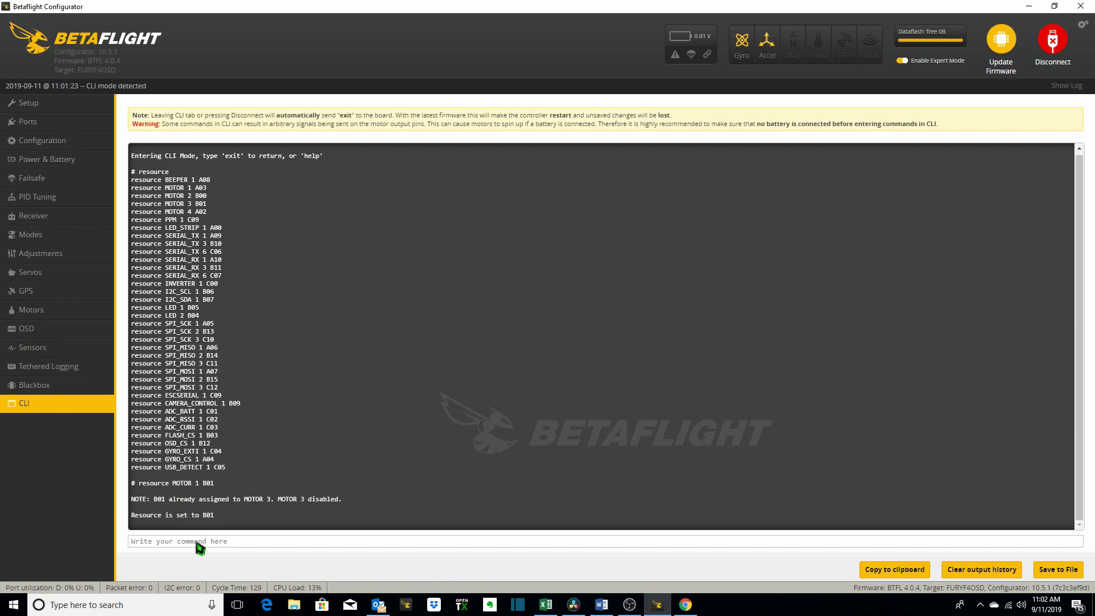
List the resources again and assign MOTOR 1 to A03 with a command built from its copied line
text(esource)
key(Return)
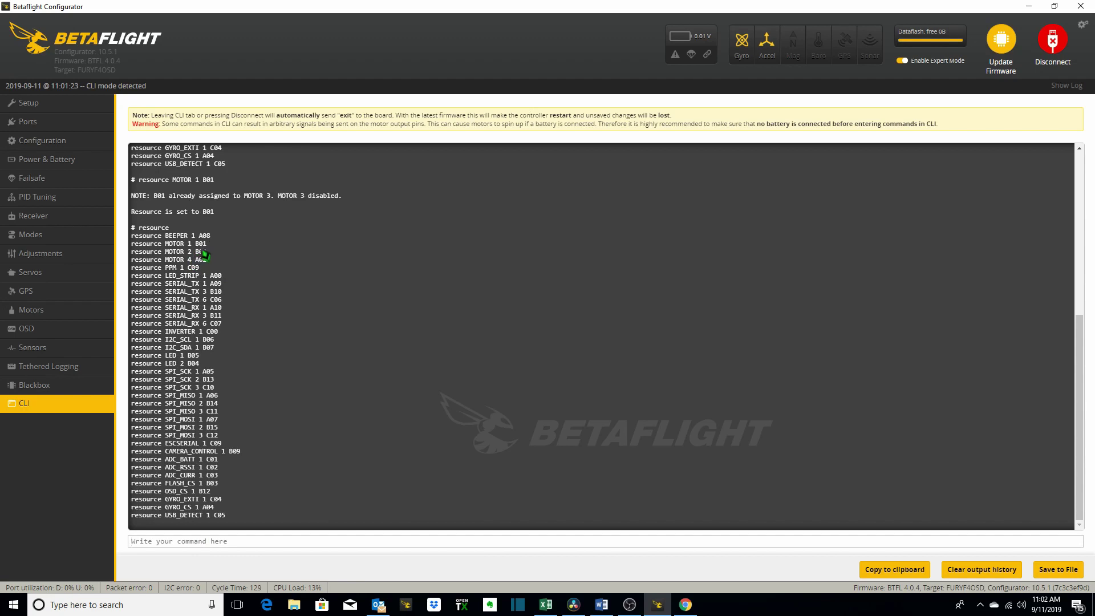
drag(207, 244, 132, 245)
right_click(139, 246)
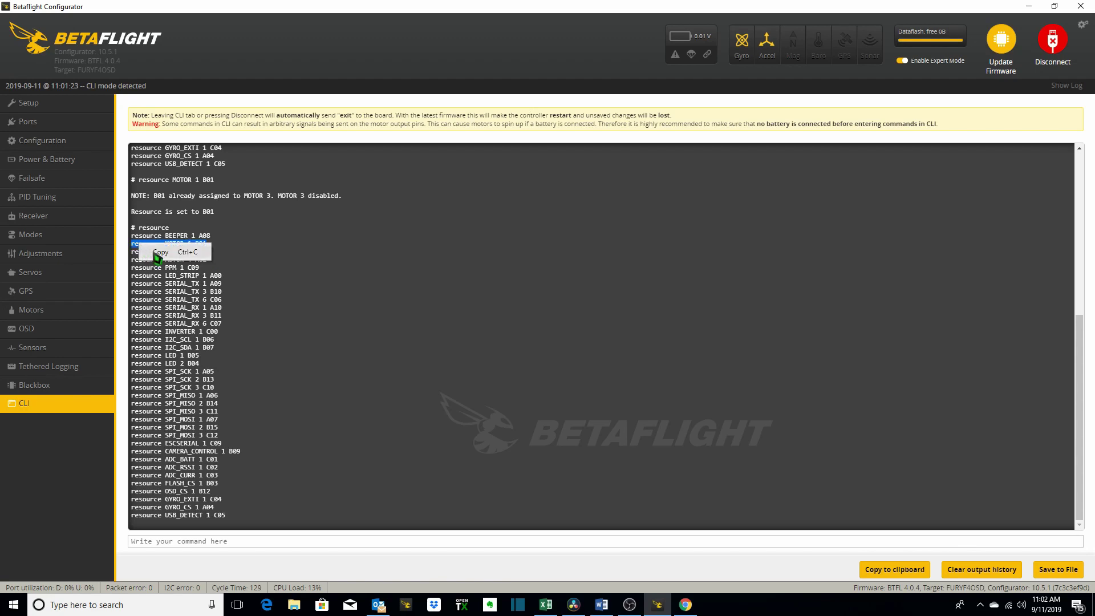
click(157, 252)
click(164, 543)
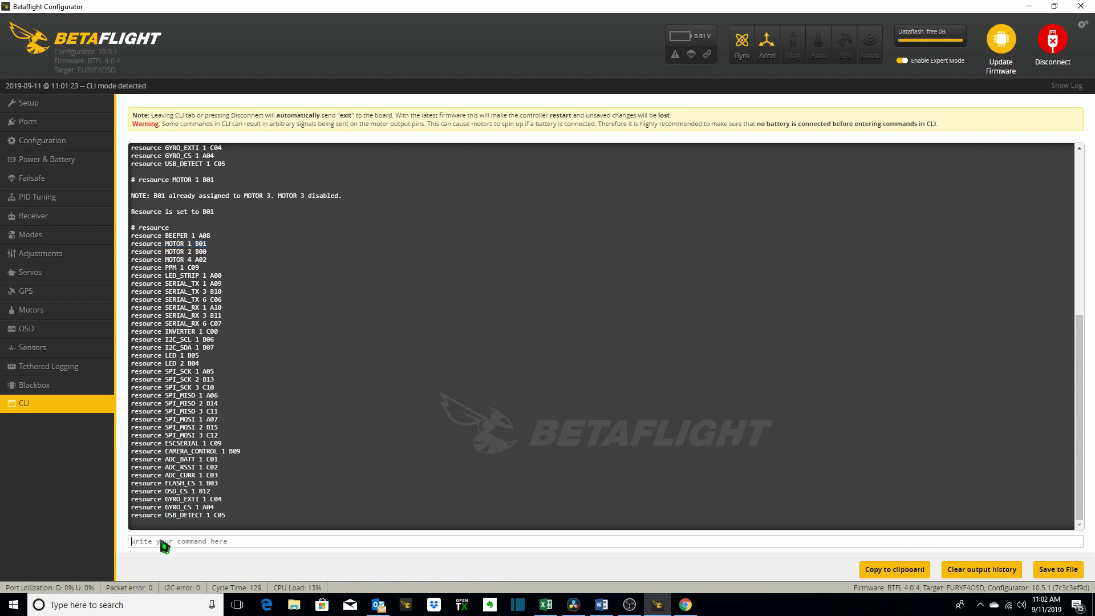
right_click(159, 541)
click(190, 511)
key(Return)
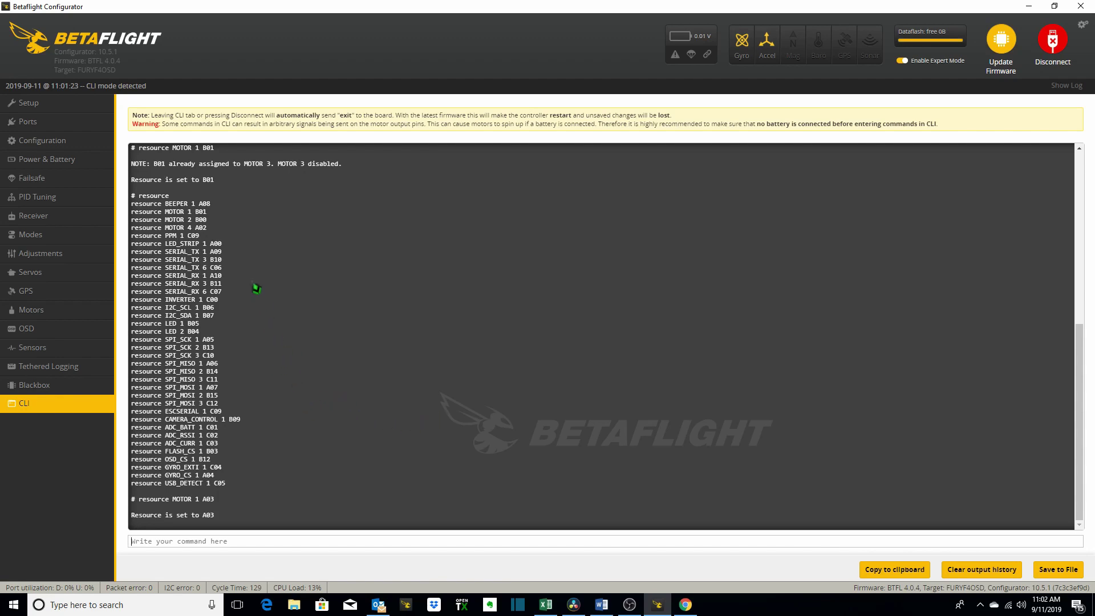
Assign MOTOR 3 to B01 with a command built from the copied MOTOR 1 line, and save the configuration
drag(208, 213, 136, 221)
right_click(174, 541)
click(197, 504)
click(201, 540)
key(BackSpace)
text(3 B01)
key(Return)
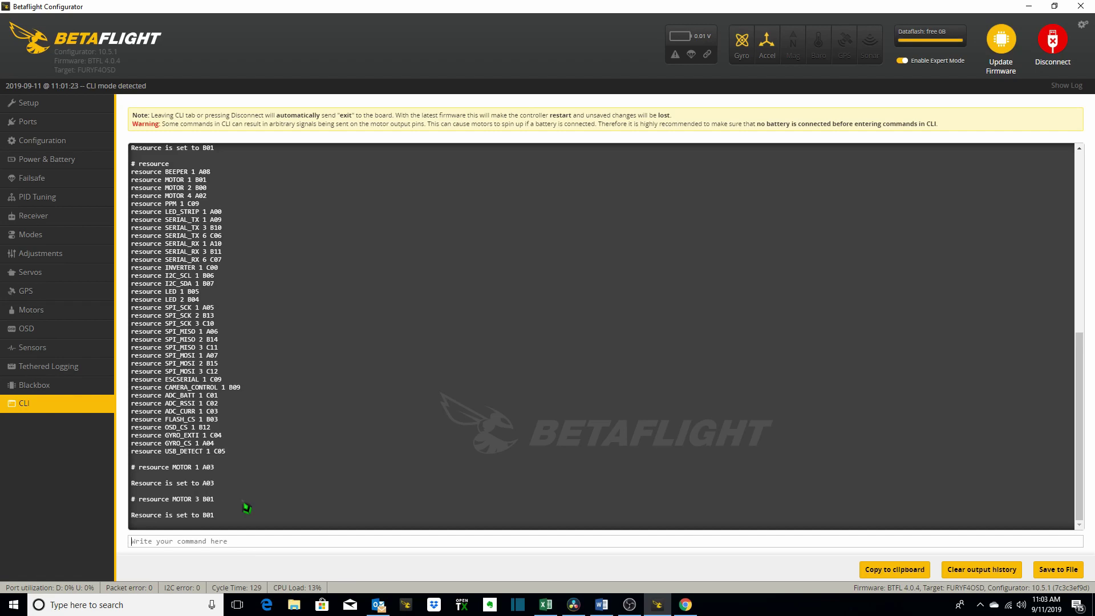
text(s)
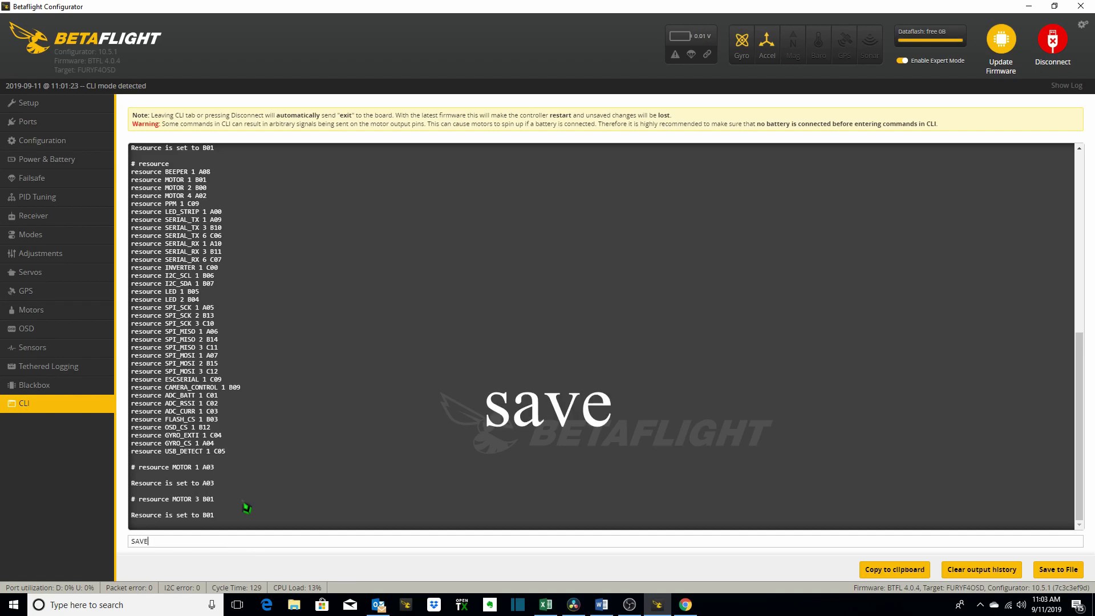
text(AVE)
key(Return)
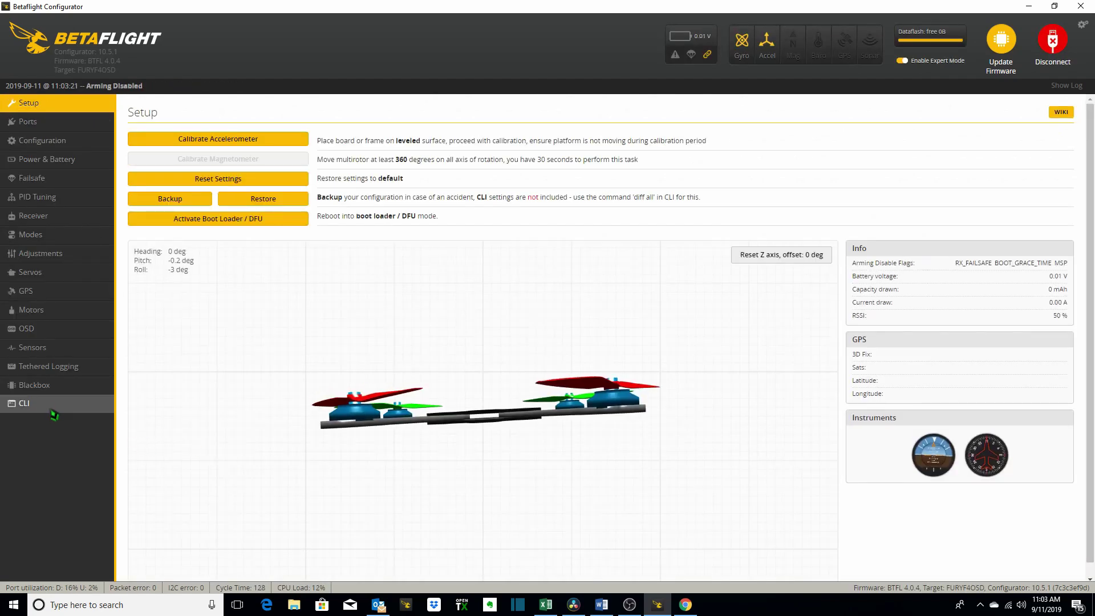
Reopen the CLI, run resource and highlight the lines for motors 1 to 4 to verify their pin assignments
click(46, 407)
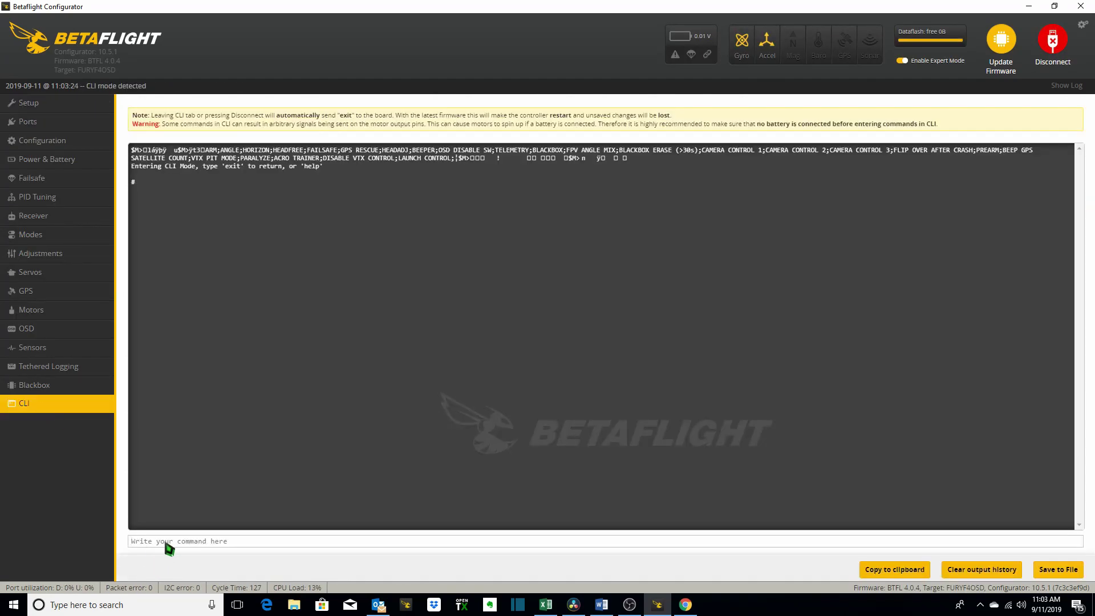
text(resource)
key(Return)
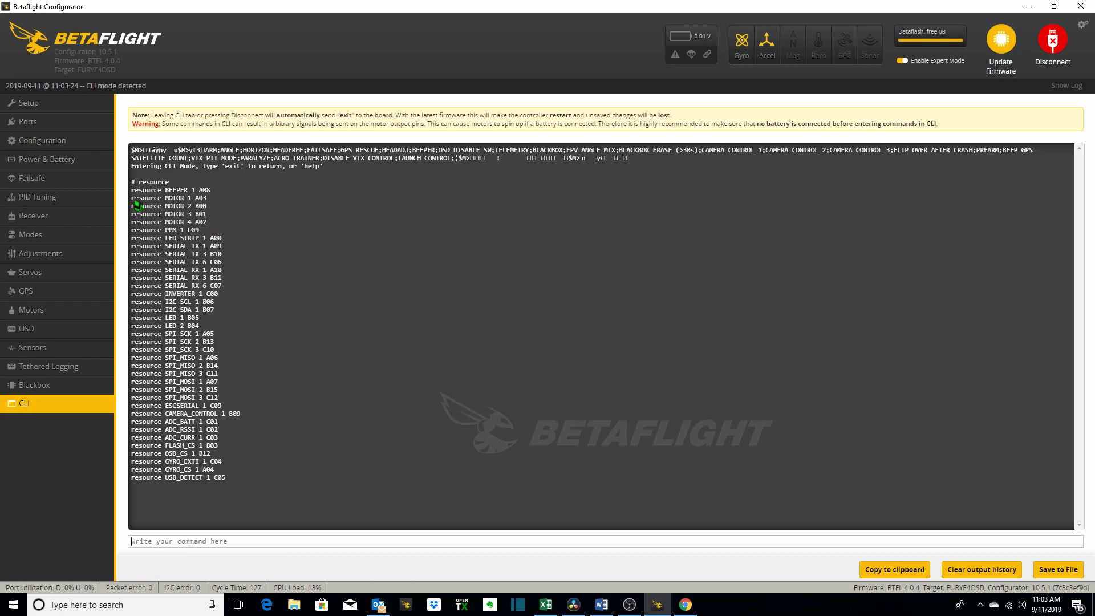
drag(131, 198, 214, 225)
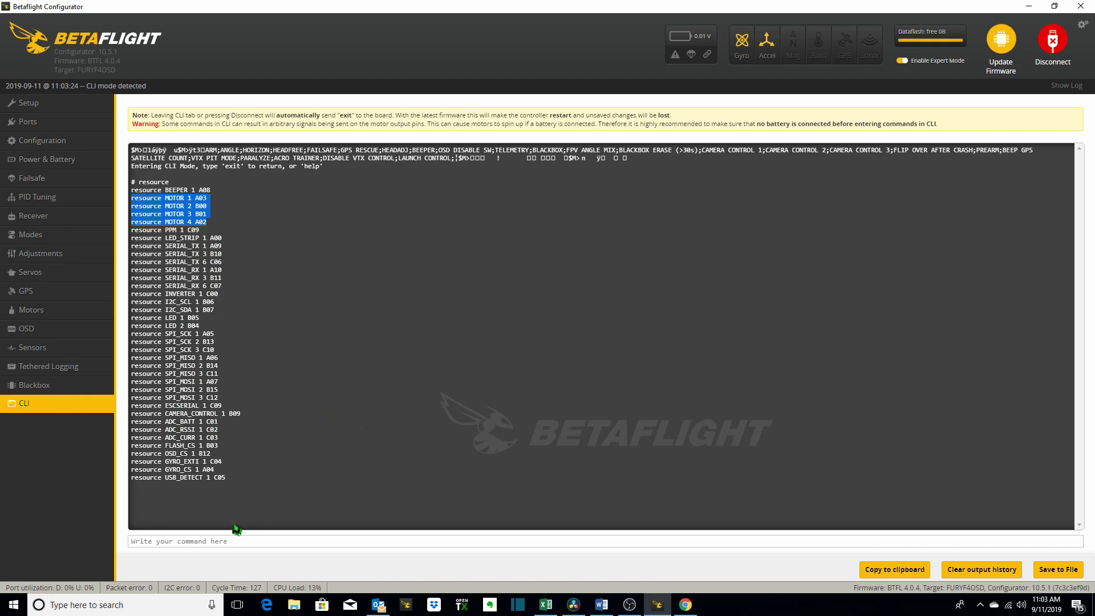
Leave CLI mode with the exit command
click(200, 543)
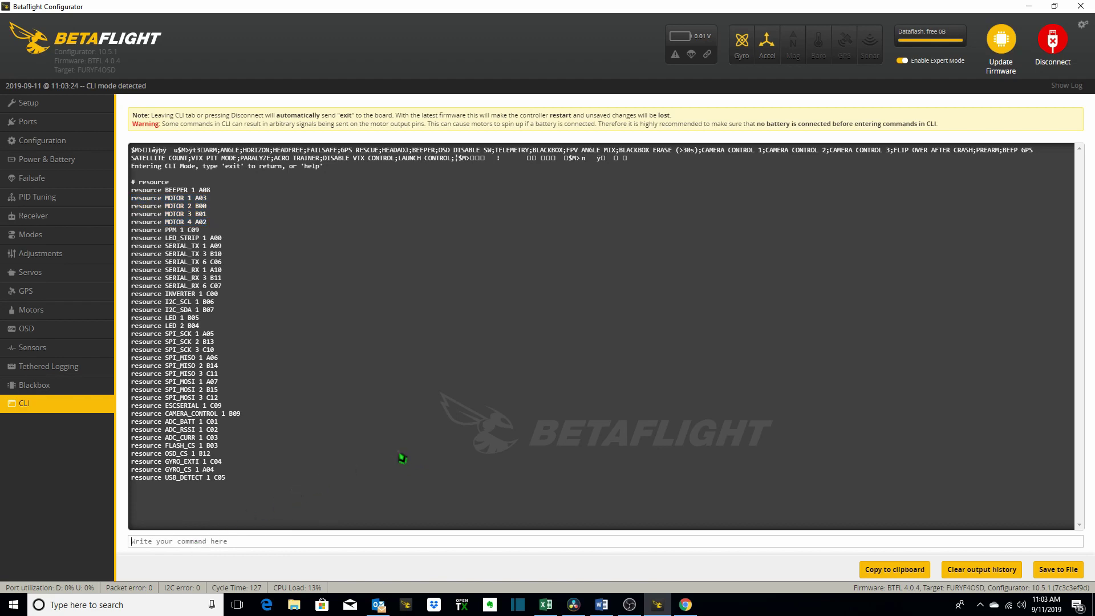
text(exit)
key(Return)
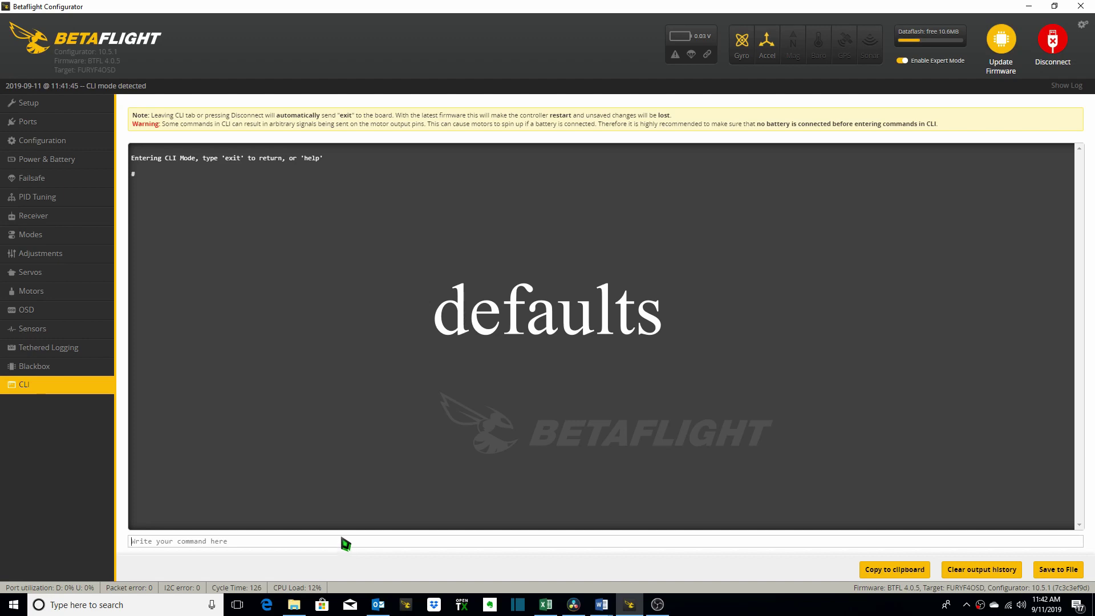
Run the defaults command to reset the flight controller to its default settings
text(FE)
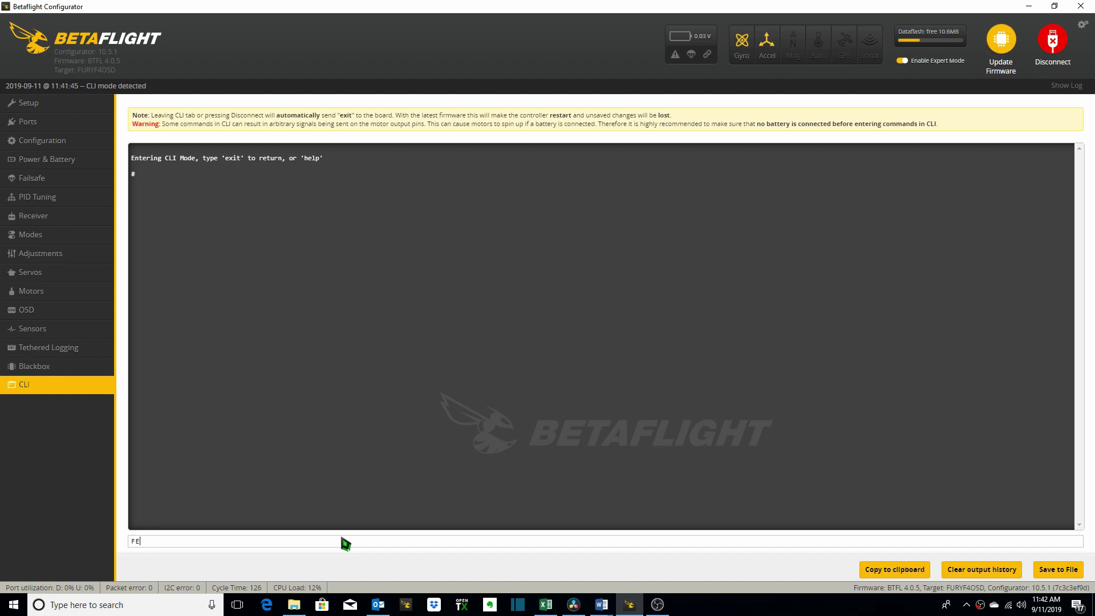
key(BackSpace)
key(BackSpace)
text(defaults)
key(Return)
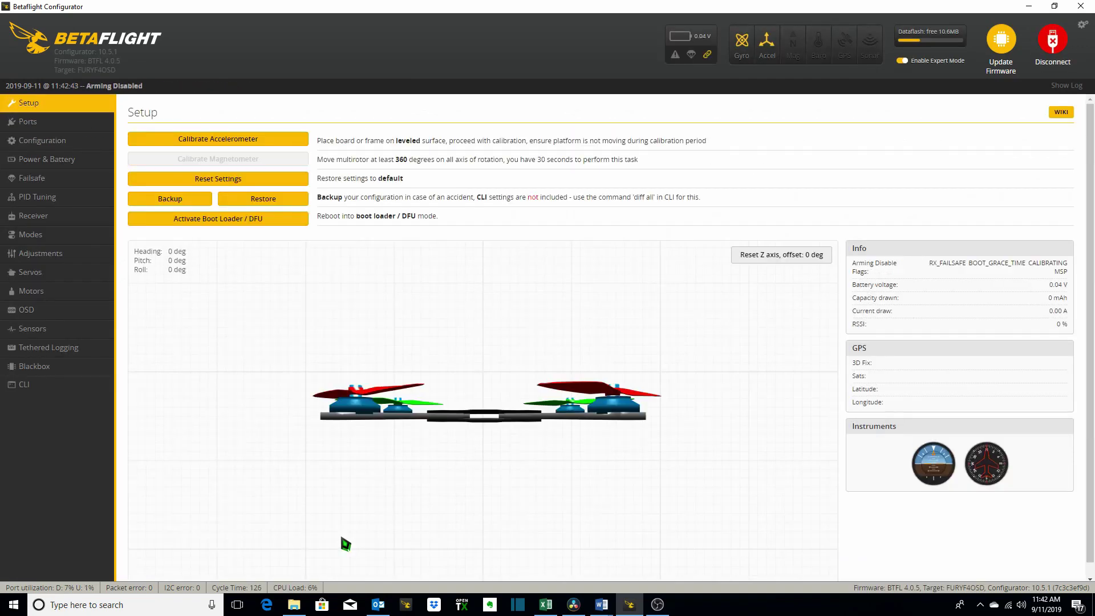
Reopen the CLI, run dump and review the full output from its beginning to the end of the command batch
click(29, 386)
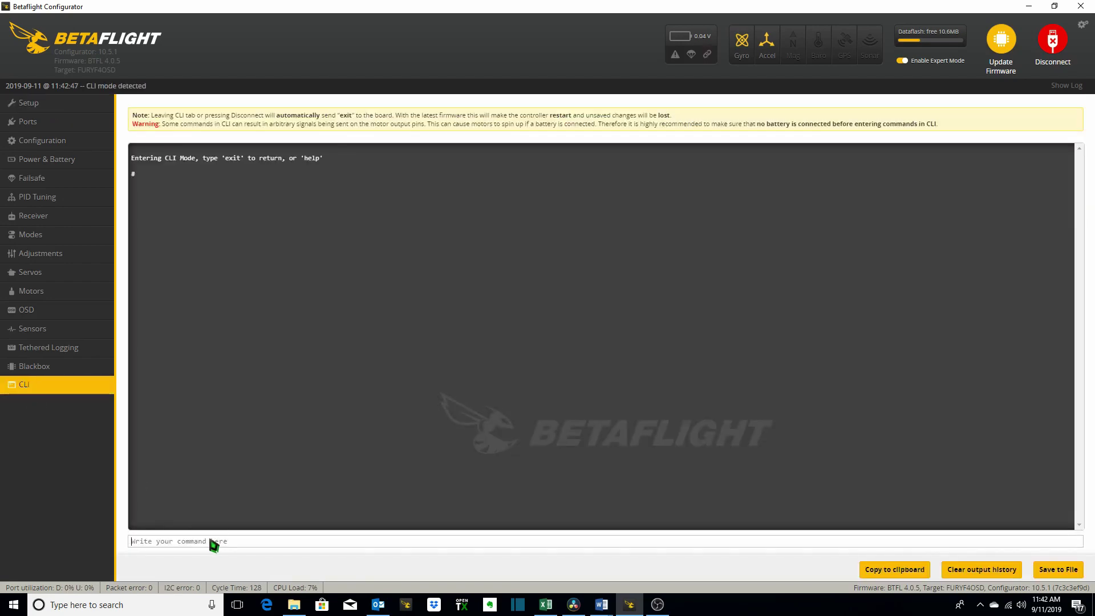
text(dump)
key(Return)
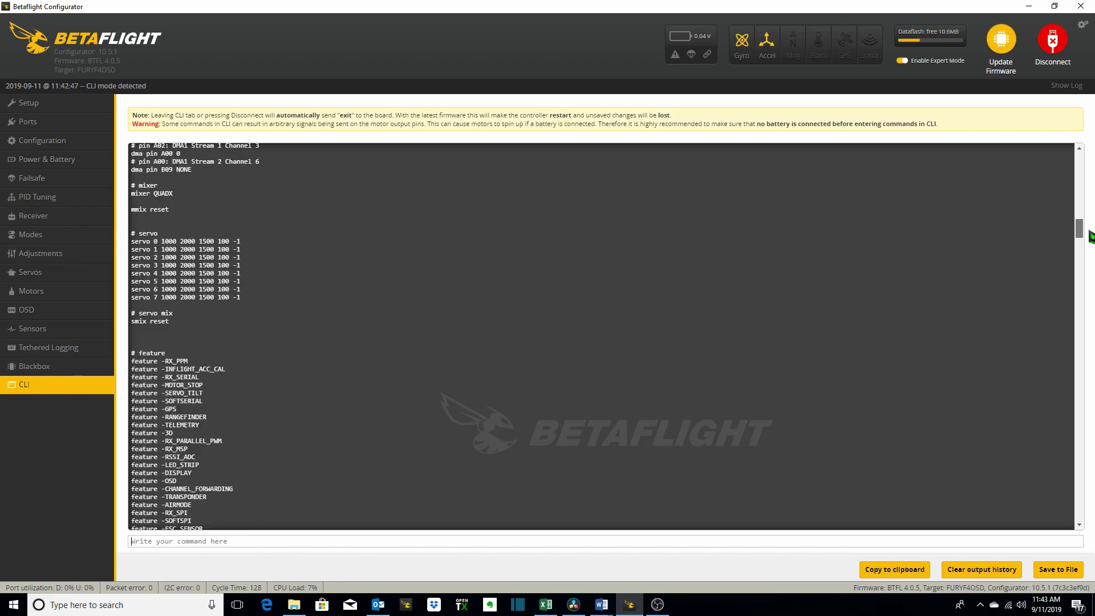
drag(1090, 238, 1093, 524)
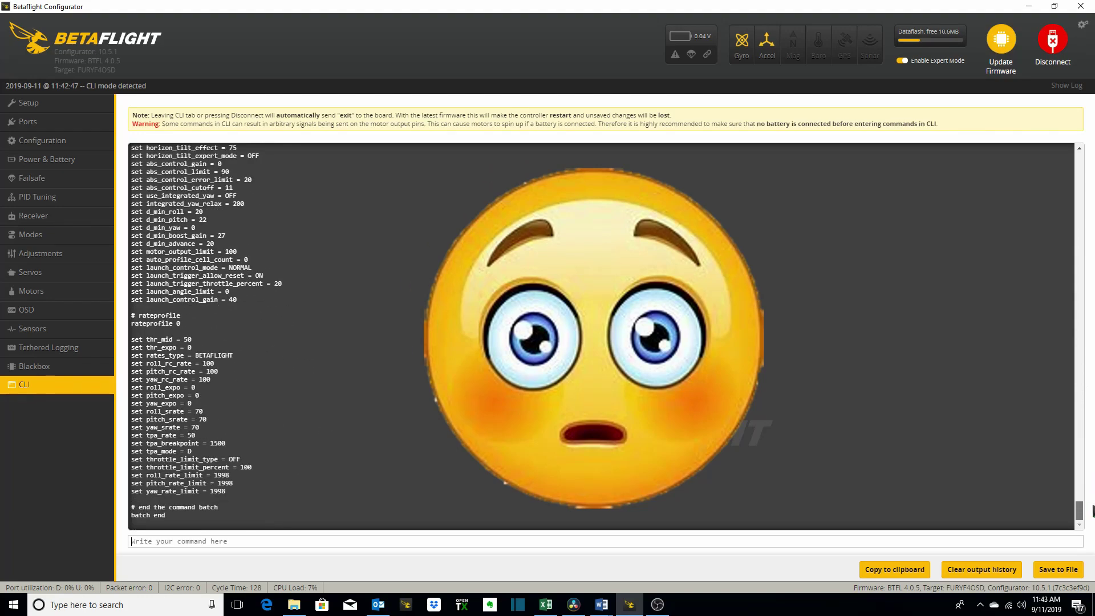
scroll(816, 319, up, 20)
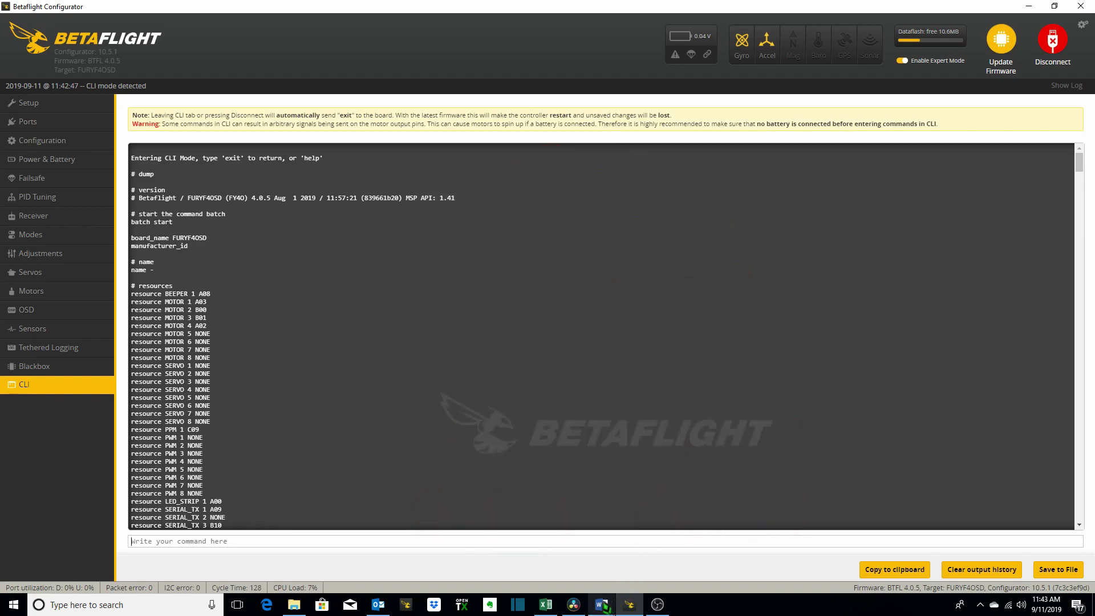
Select the saved dump text in the Word document CLI DUMP 11 SEP 19, and return to the Betaflight Configurator CLI
mouse_move(603, 606)
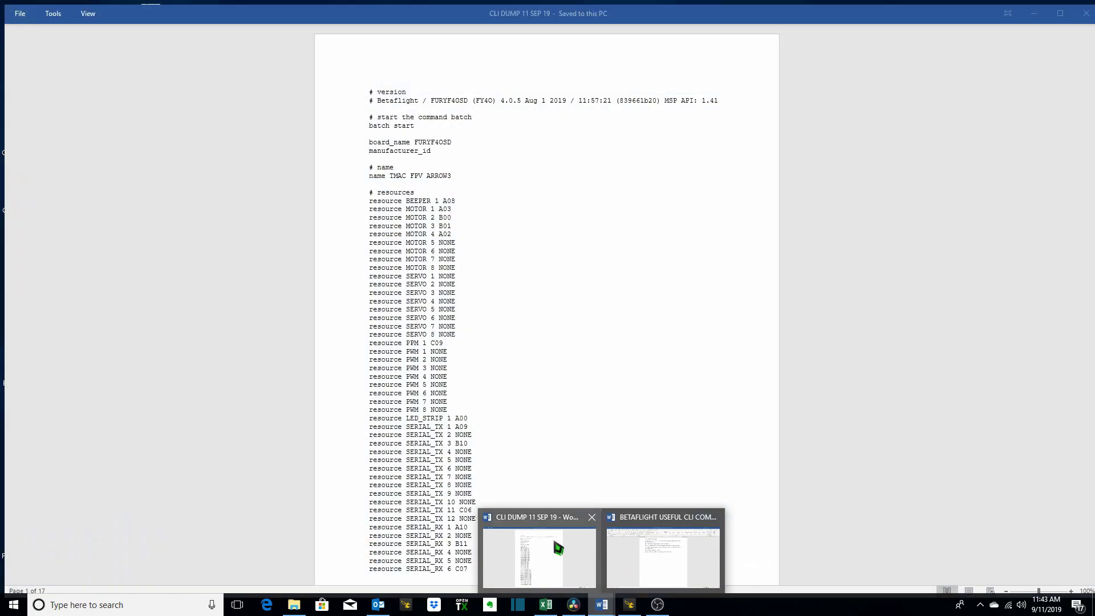
click(552, 534)
drag(365, 86, 884, 442)
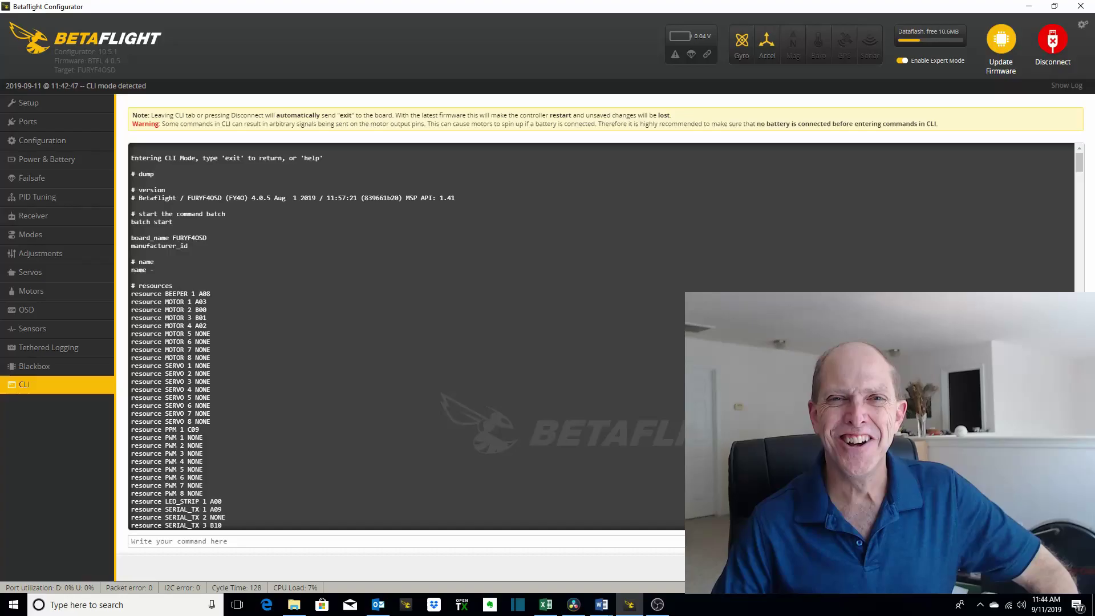
scroll(542, 406, down, 6)
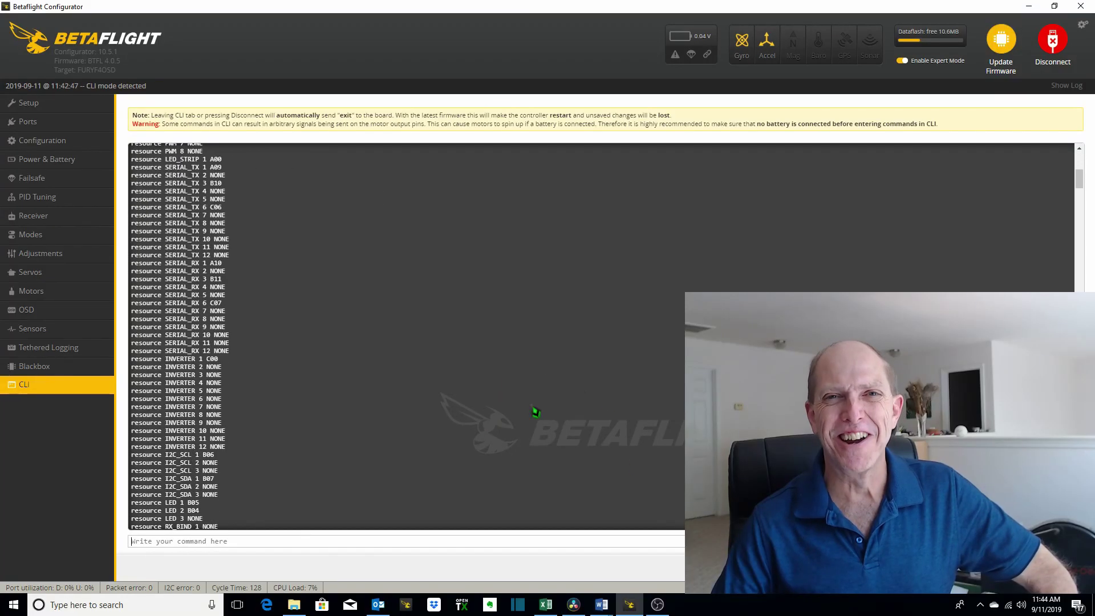
drag(1079, 192, 1080, 516)
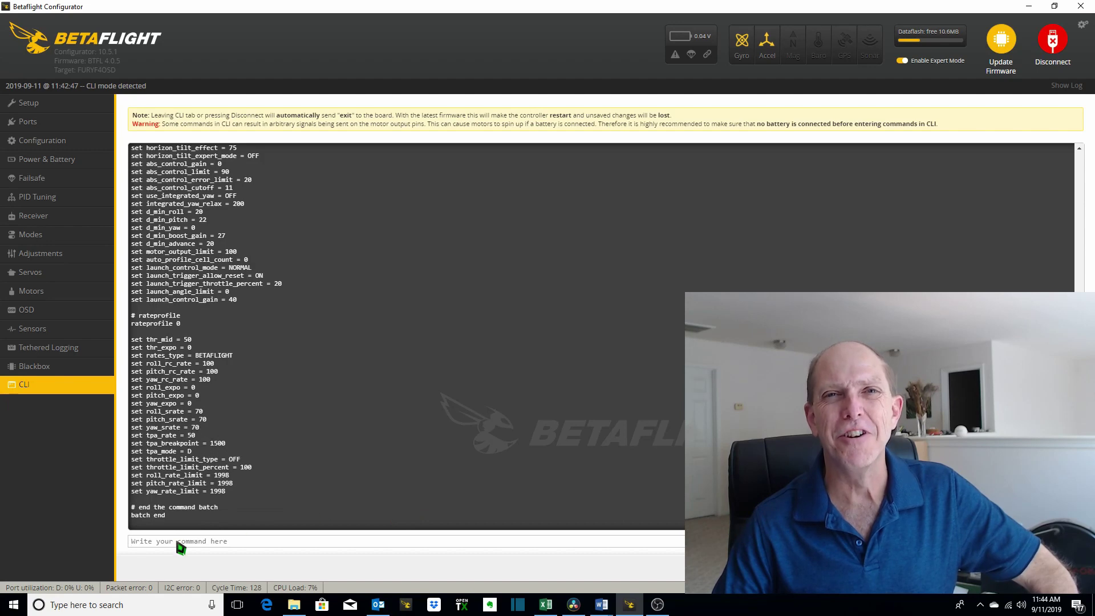